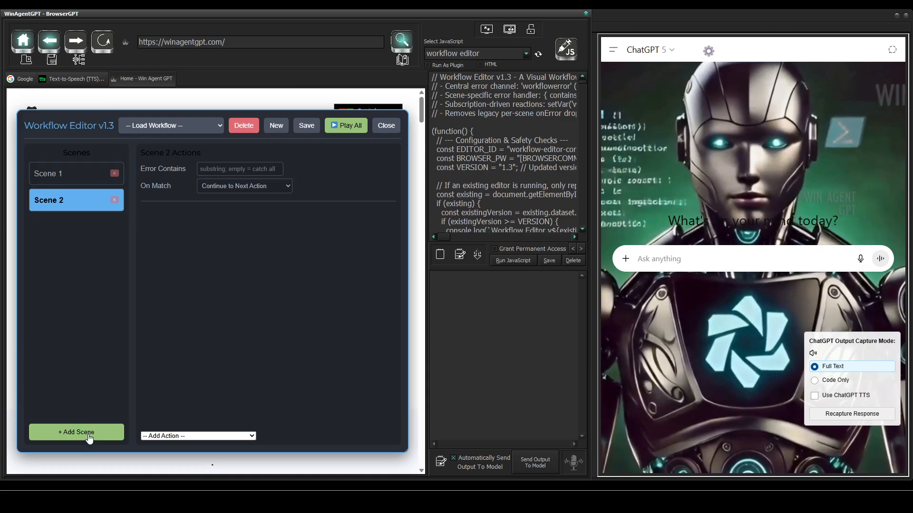
Step: Add a third scene and give Scene 1 a Loop N Times action that executes Scene 2 with a loop count of 3
click(93, 433)
click(60, 177)
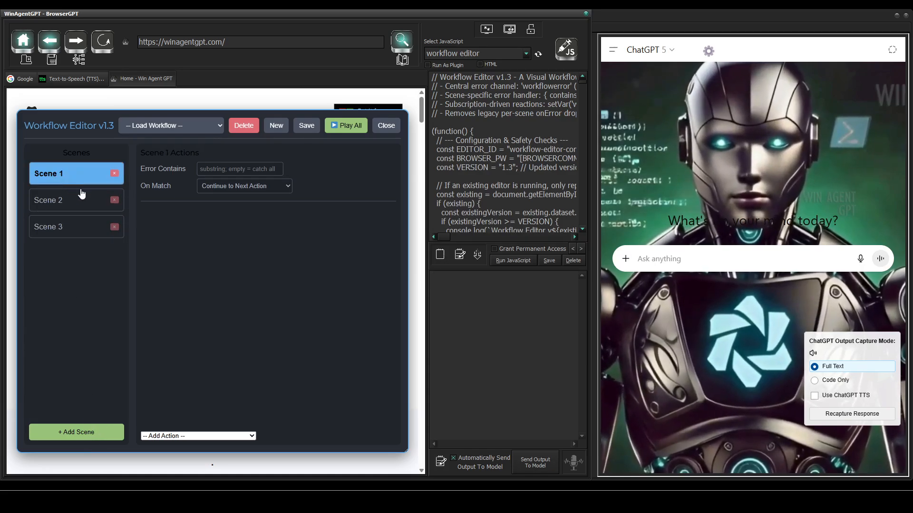
click(170, 436)
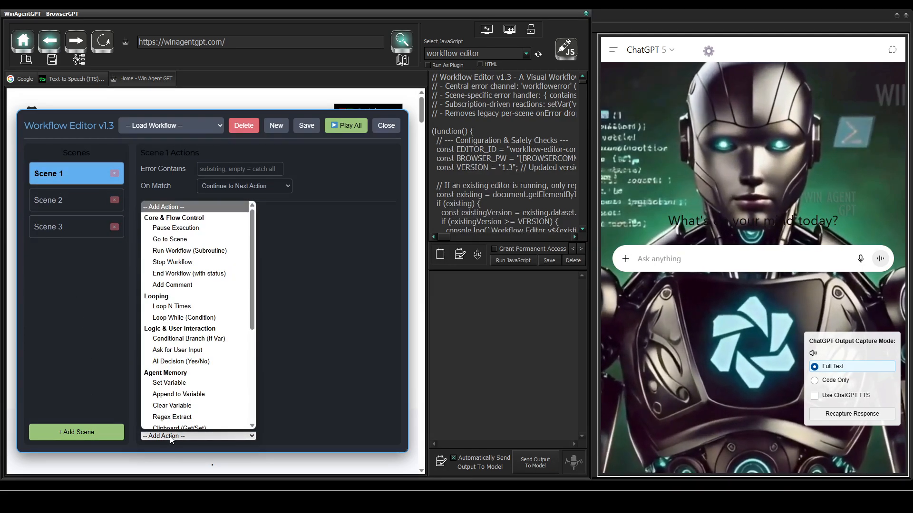
click(185, 302)
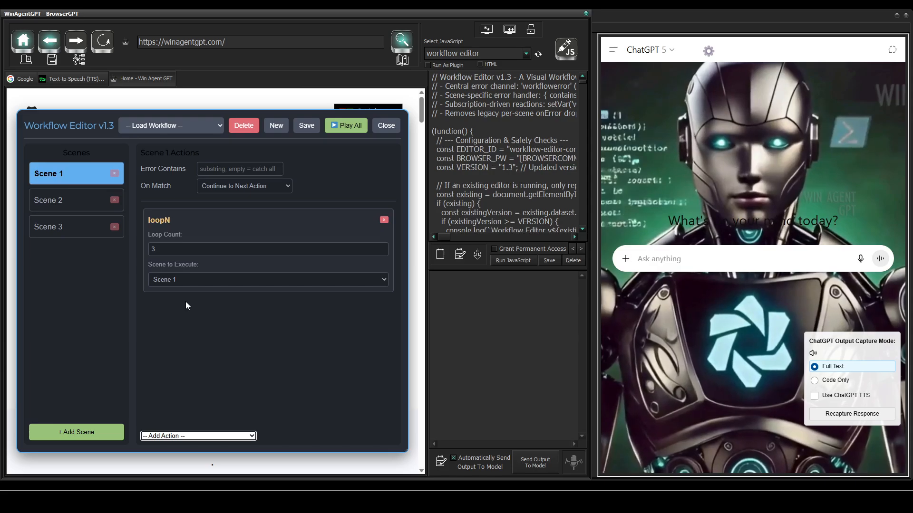
click(204, 284)
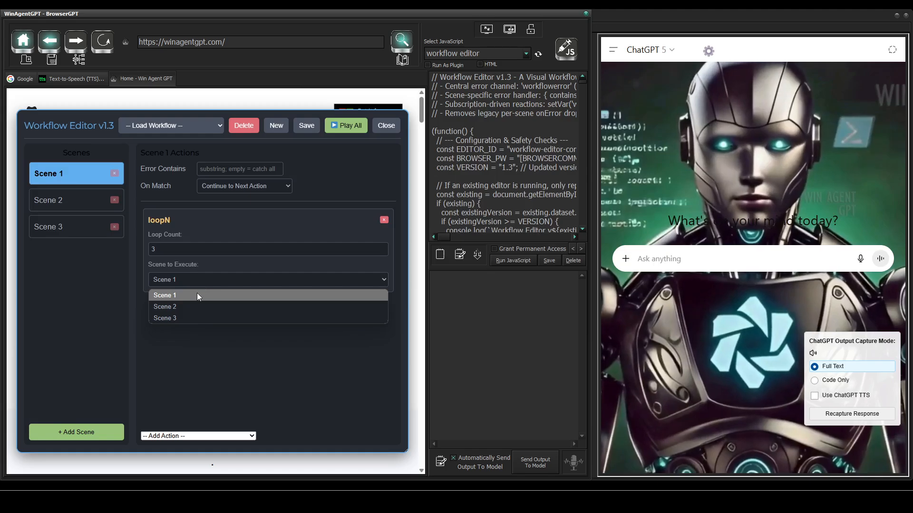
click(193, 306)
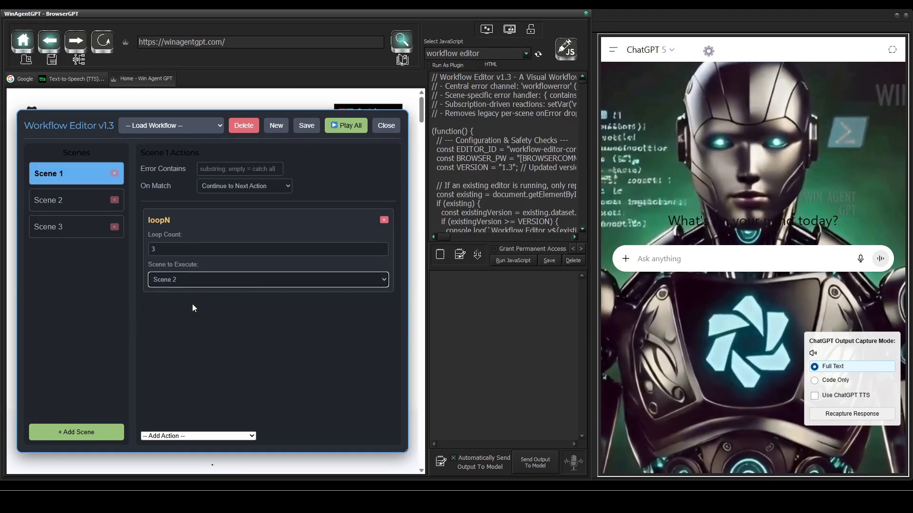
click(158, 251)
drag(158, 251, 150, 252)
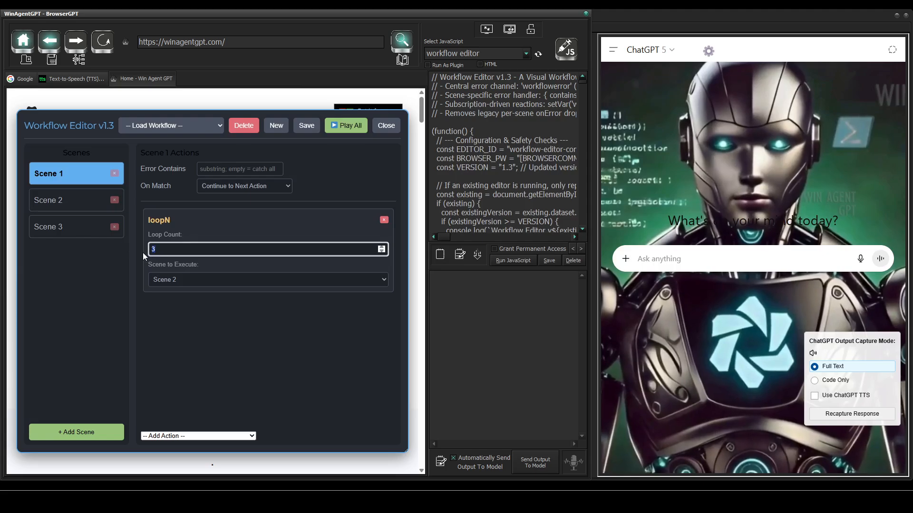
text(3)
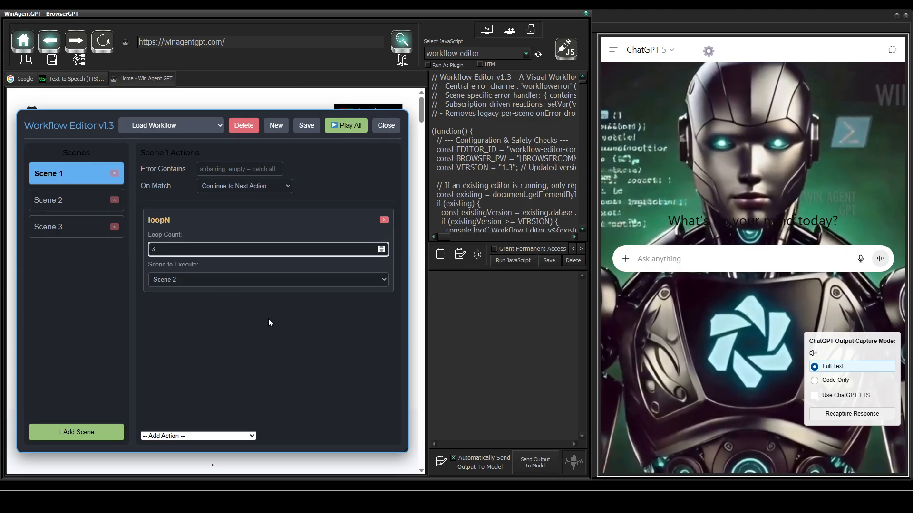
click(224, 310)
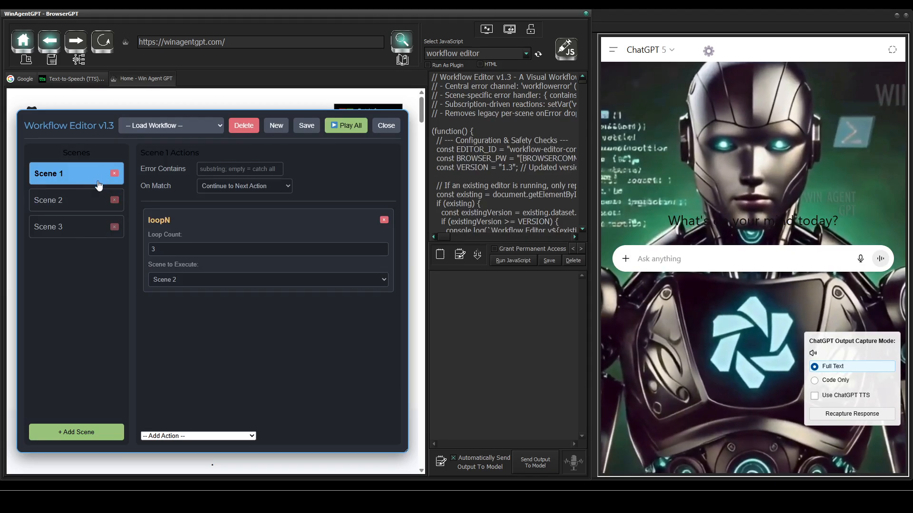
Step: Add a Go to Scene action to Scene 1 after the loop, targeting Scene 3
click(172, 436)
click(175, 231)
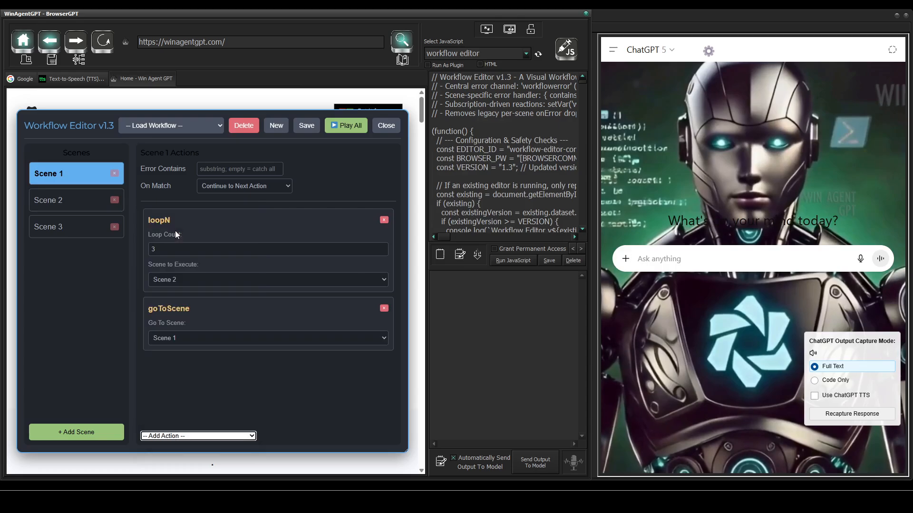
click(175, 337)
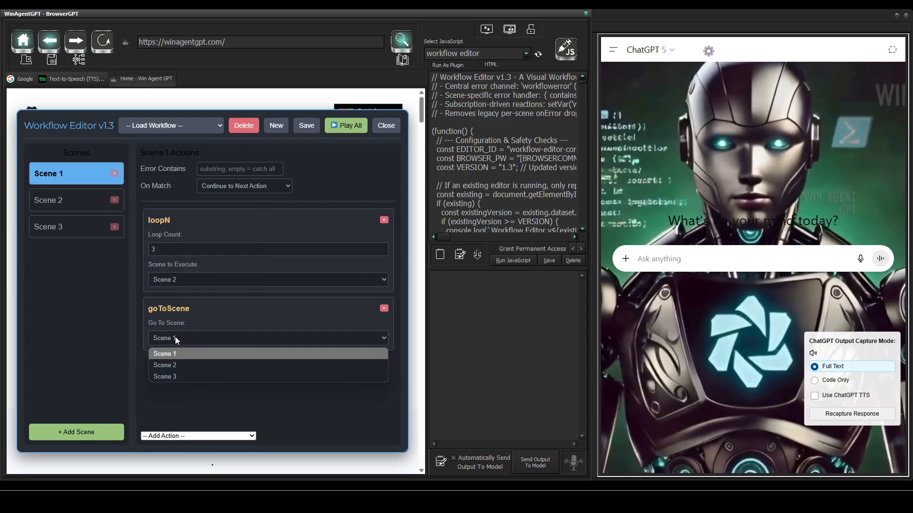
click(185, 376)
click(185, 374)
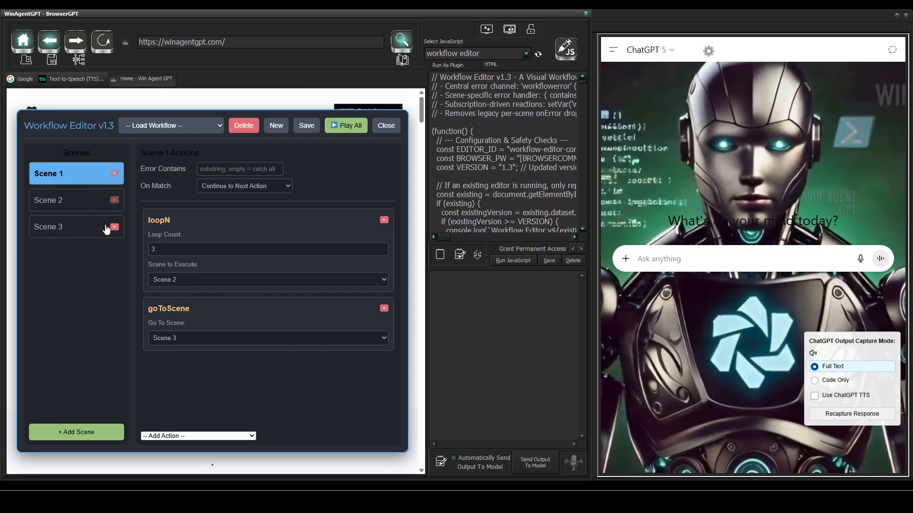
Step: Add a Set Scratchpad Text action to Scene 2 with the JavaScript content alert('Hello');
click(77, 202)
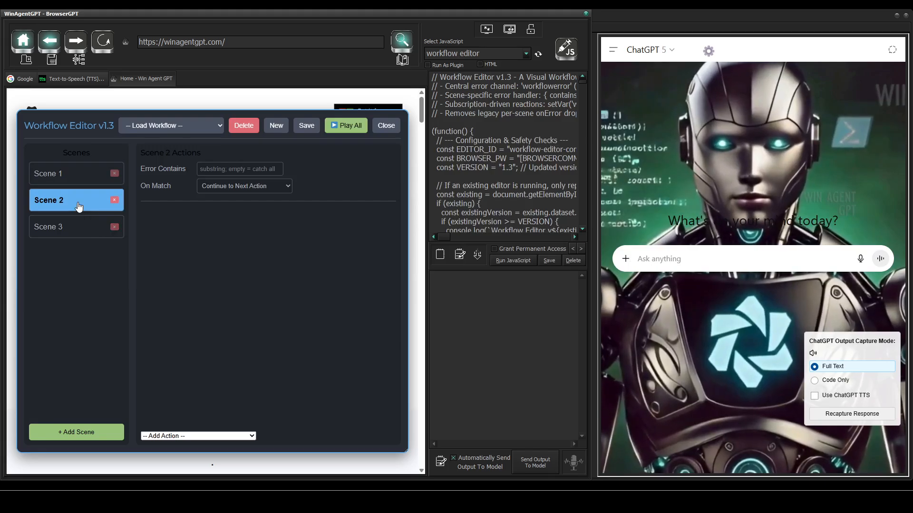
click(189, 436)
scroll(186, 395, down, 6)
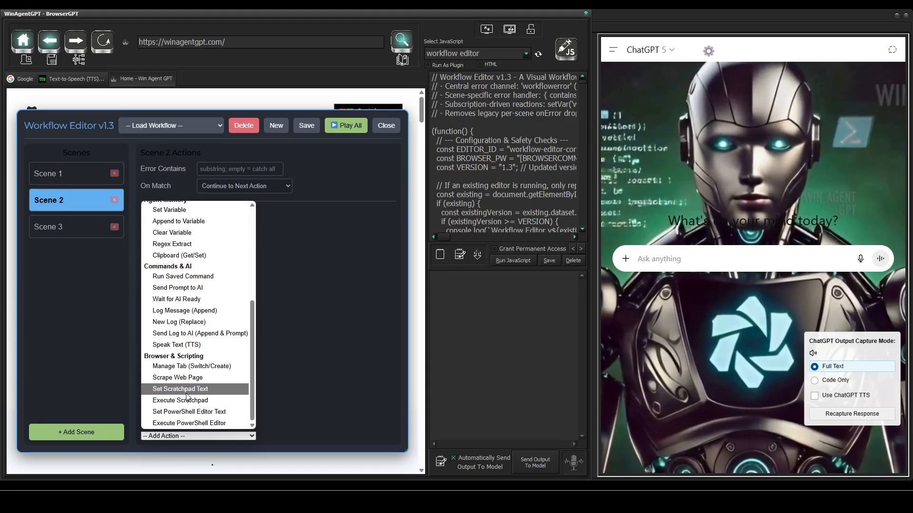
click(182, 389)
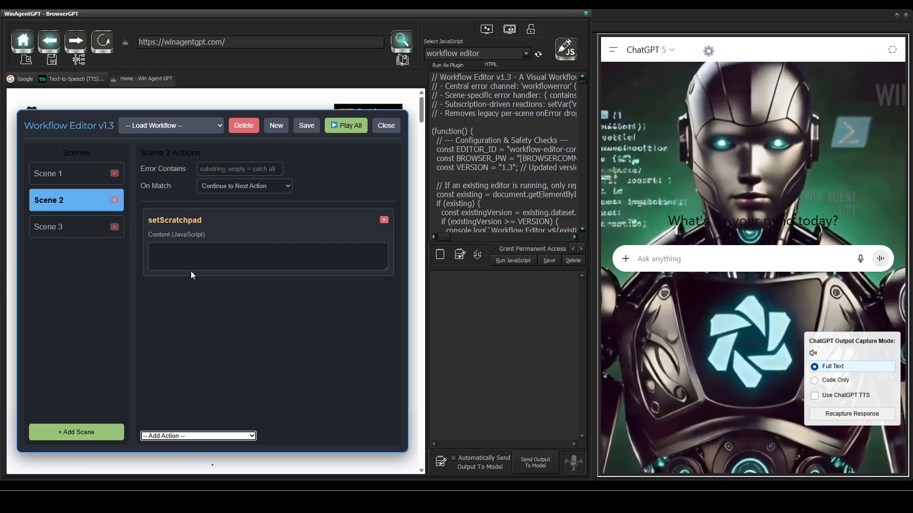
click(191, 256)
text(alert)
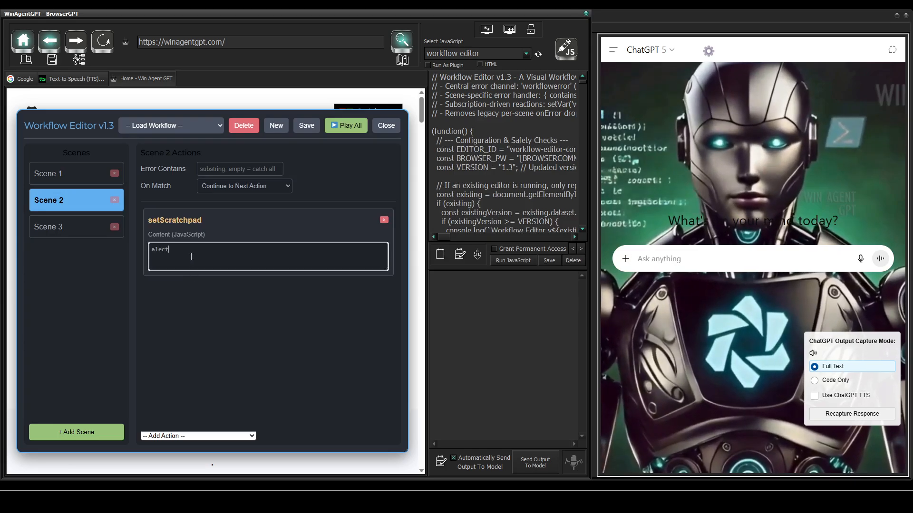
text(())
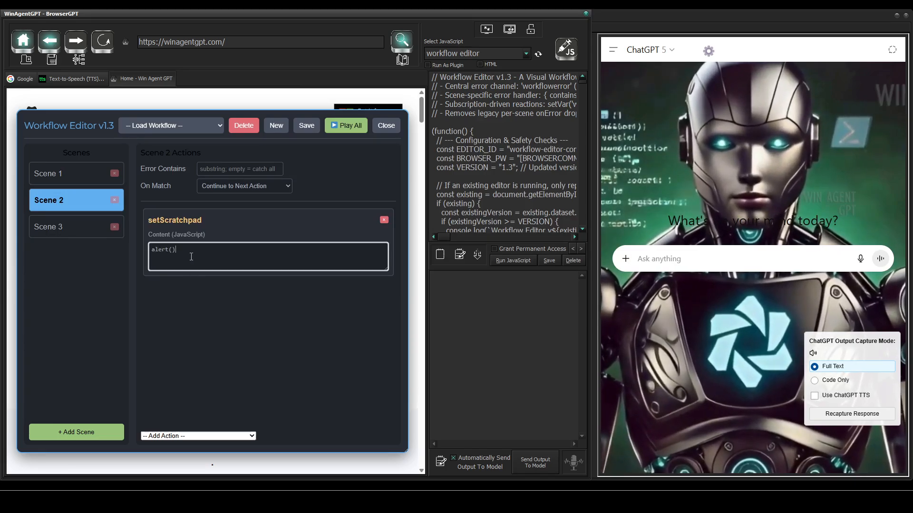
text(;)
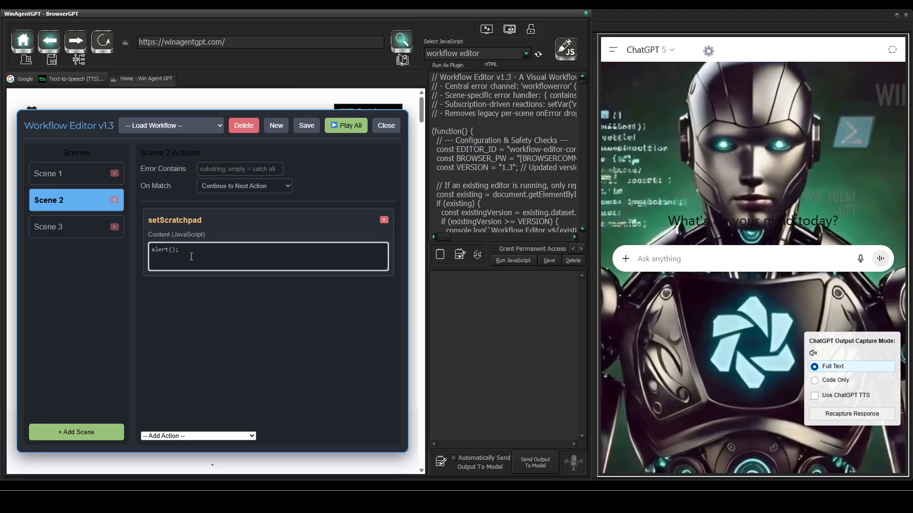
text(''Hello)
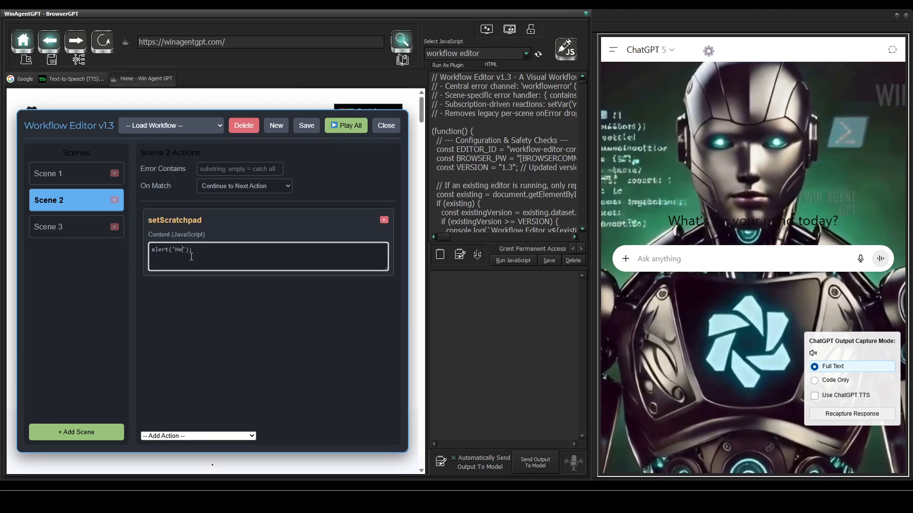
Step: Add an Execute Scratchpad action to Scene 2 below the scratchpad text action
click(189, 435)
scroll(185, 380, down, 5)
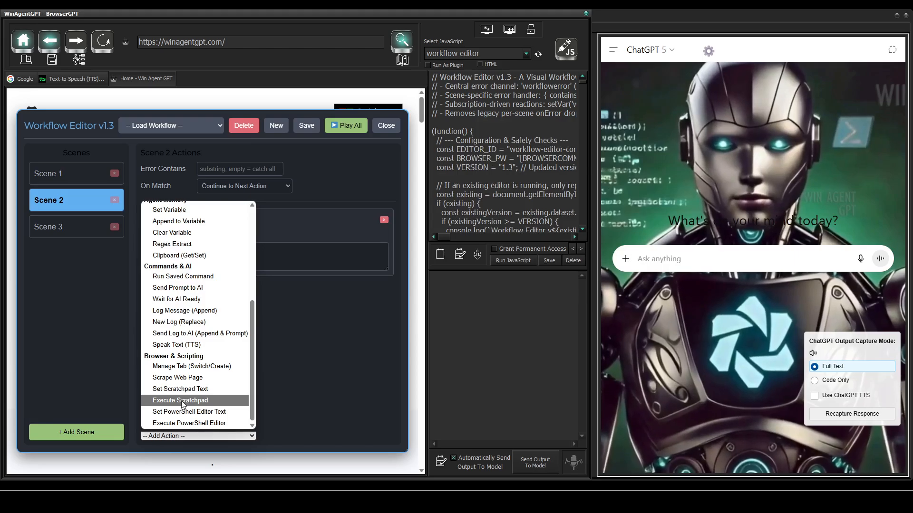
click(183, 401)
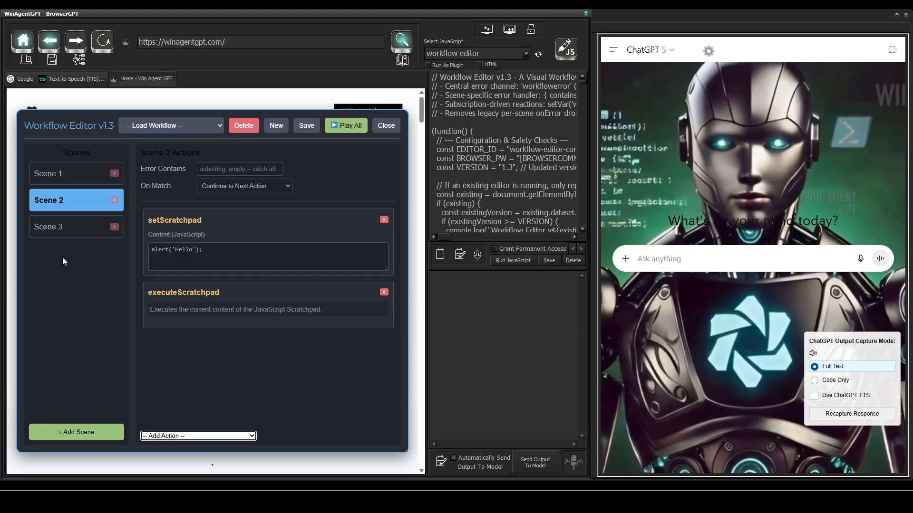
Step: Add a Log Message (Append) action to Scene 3 with the message "at scene 3"
click(62, 227)
click(164, 436)
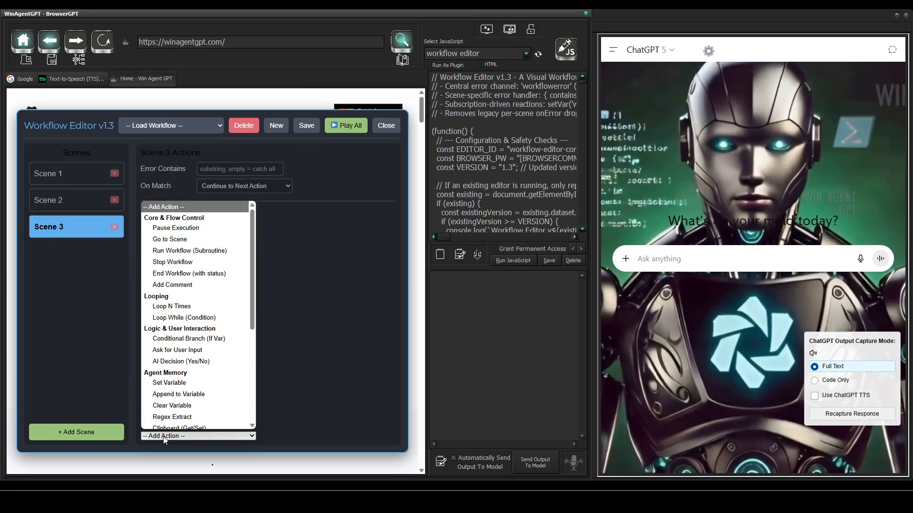
scroll(188, 379, down, 3)
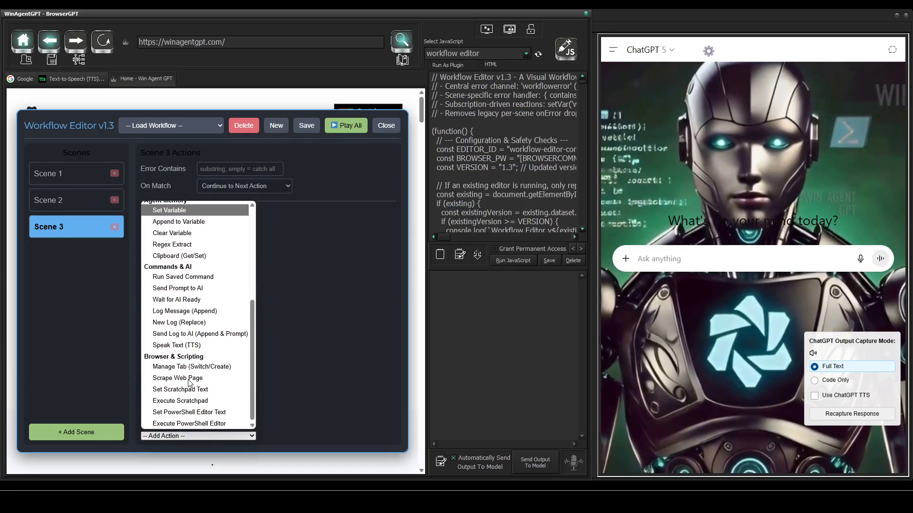
click(195, 312)
click(197, 258)
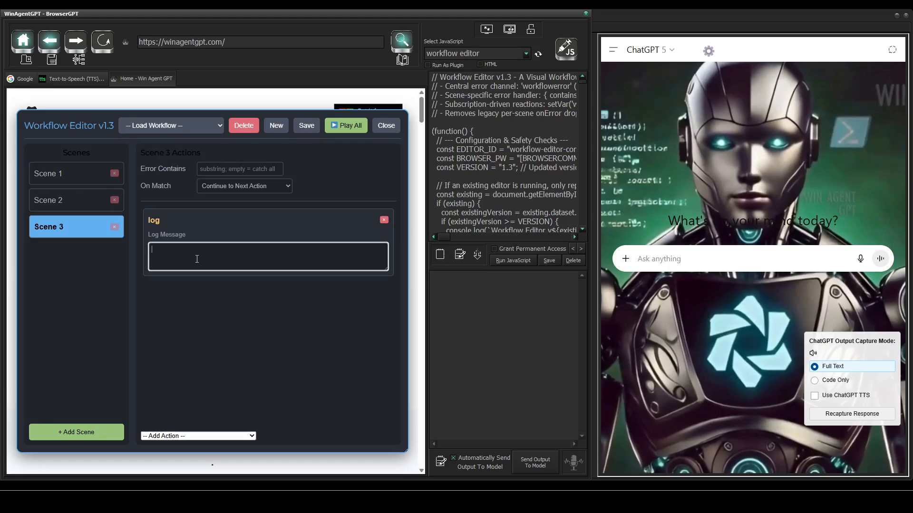
text(at scene 3)
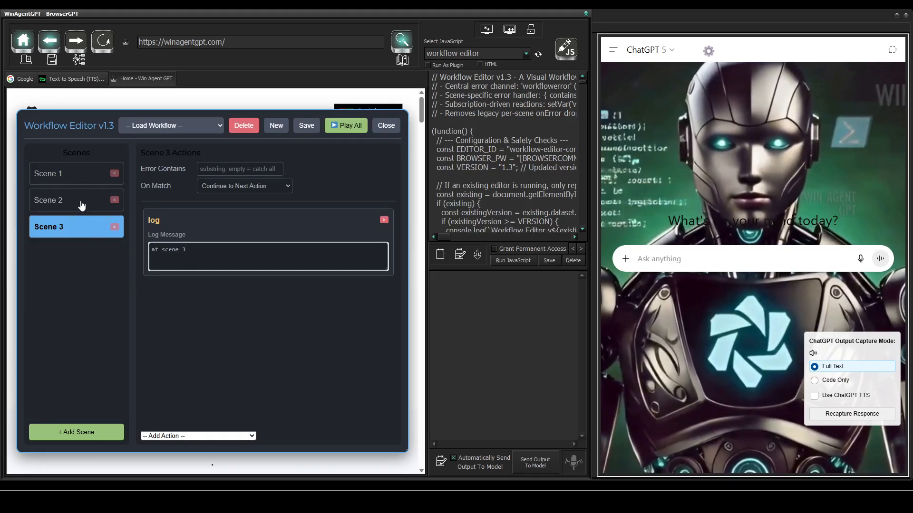
Step: Review the actions of all three scenes and run the whole workflow, dismissing each alert it raises
click(77, 179)
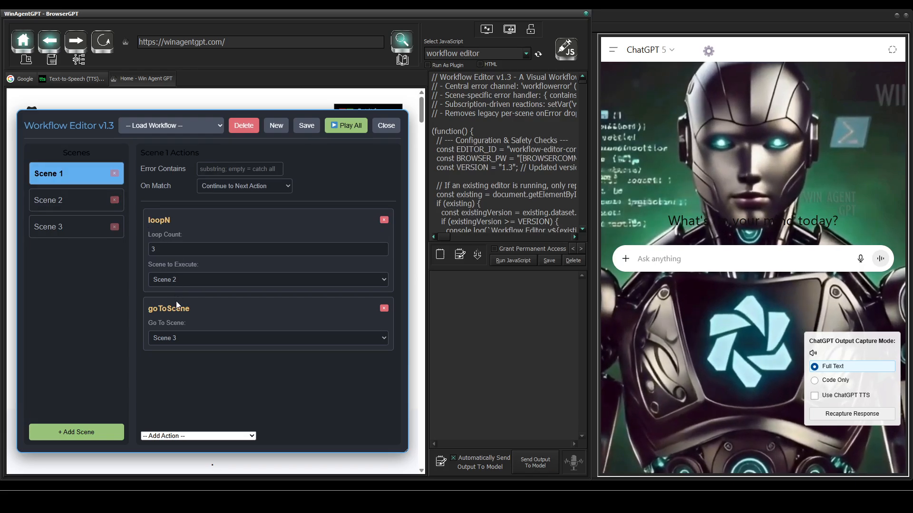
click(81, 202)
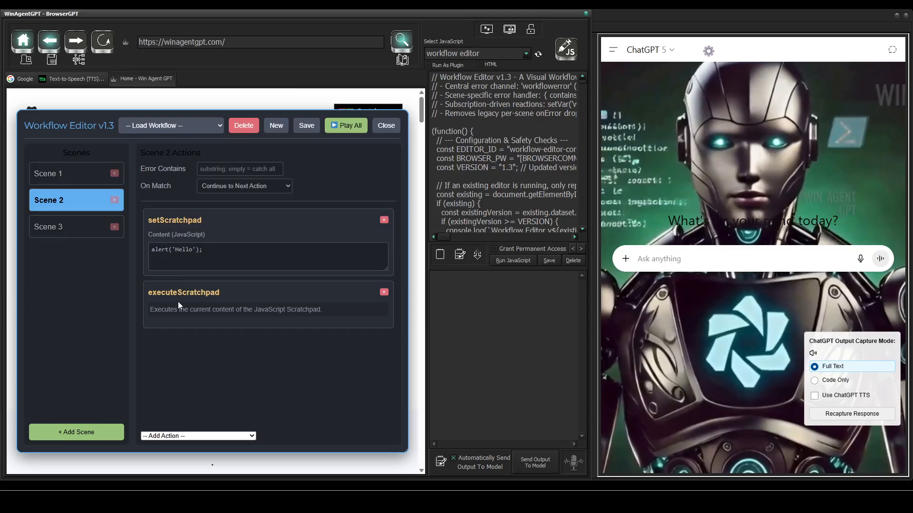
click(77, 233)
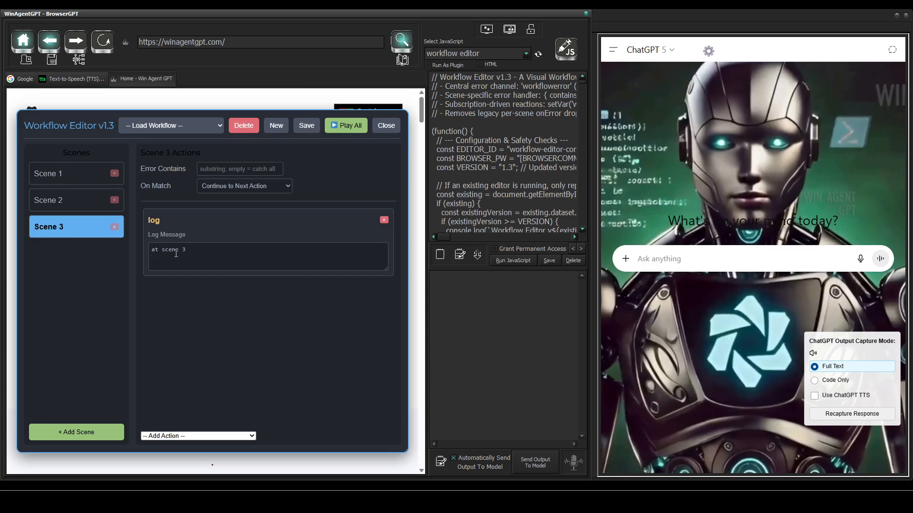
click(340, 127)
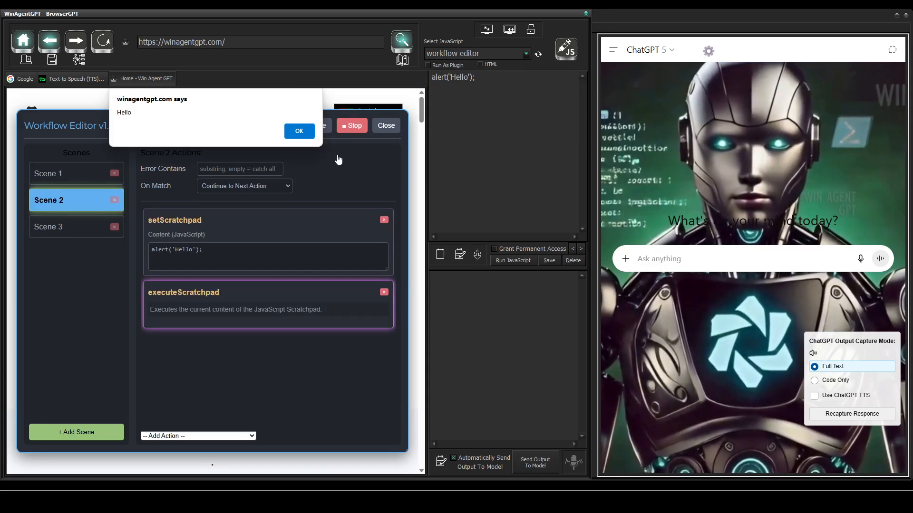
click(291, 134)
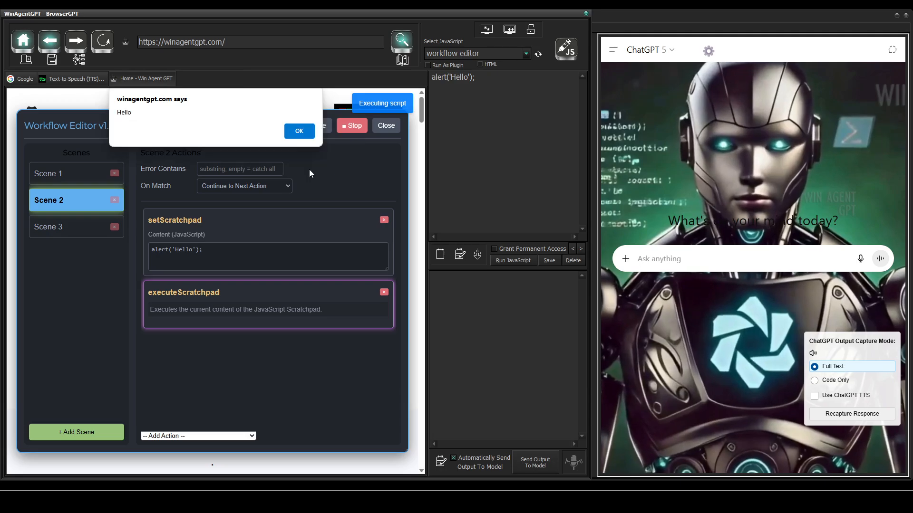
click(293, 133)
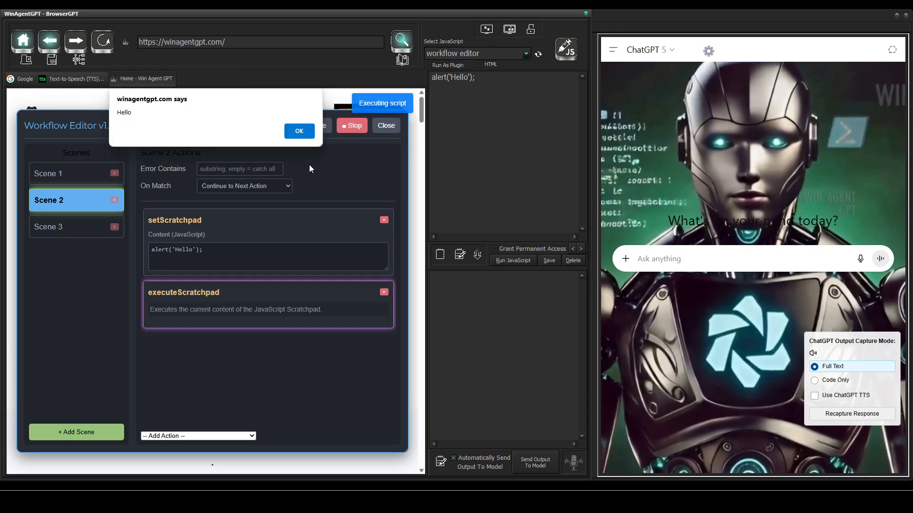
click(292, 133)
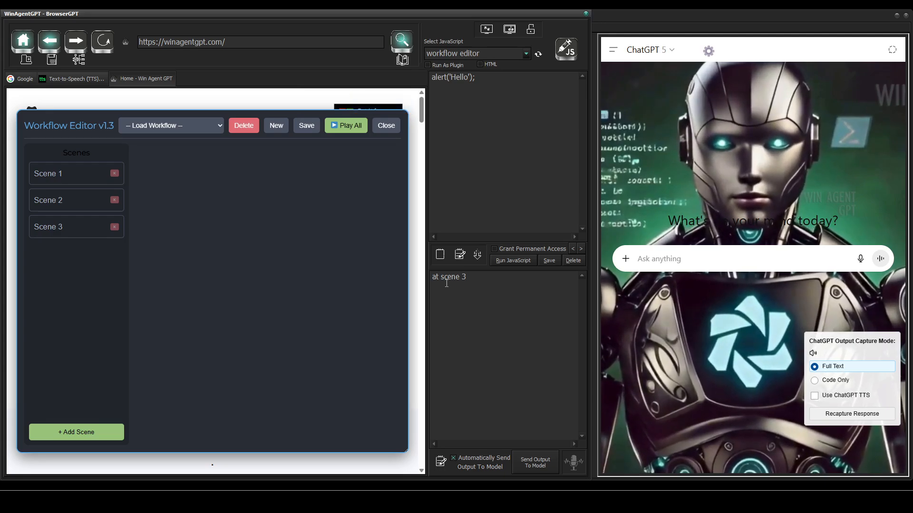
Step: Start a new workflow and add two more scenes to it, Scene 2 and Scene 3
click(276, 127)
click(272, 130)
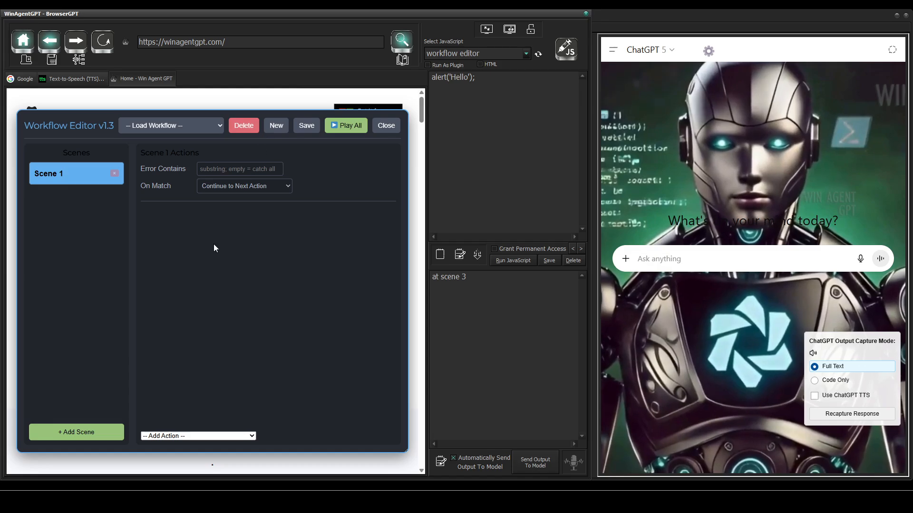
click(87, 434)
click(87, 434)
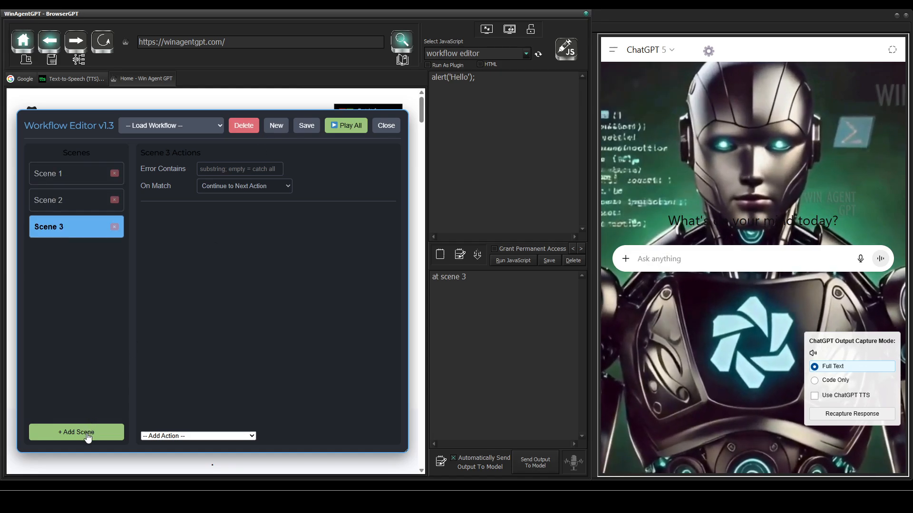
Step: Add an Ask for User Input action to Scene 1 with the prompt "Enter a message or type 'stop' to exit"
click(83, 180)
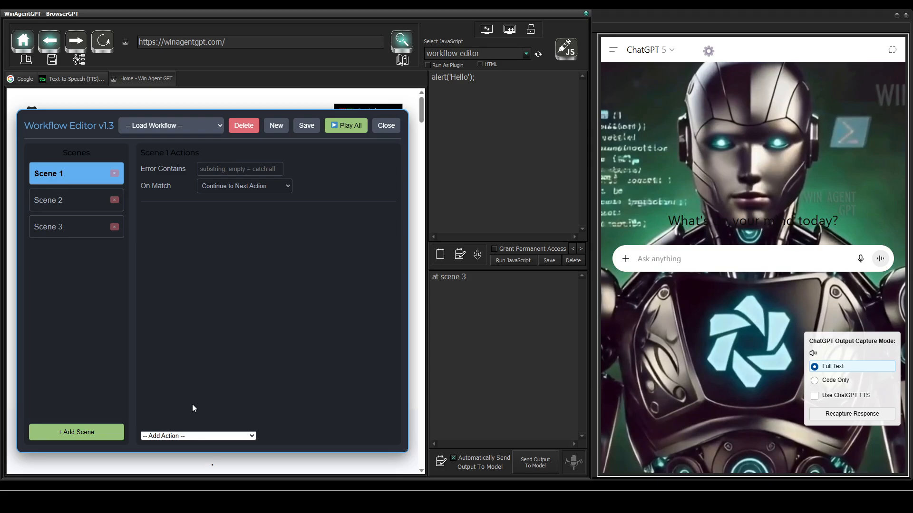
click(189, 436)
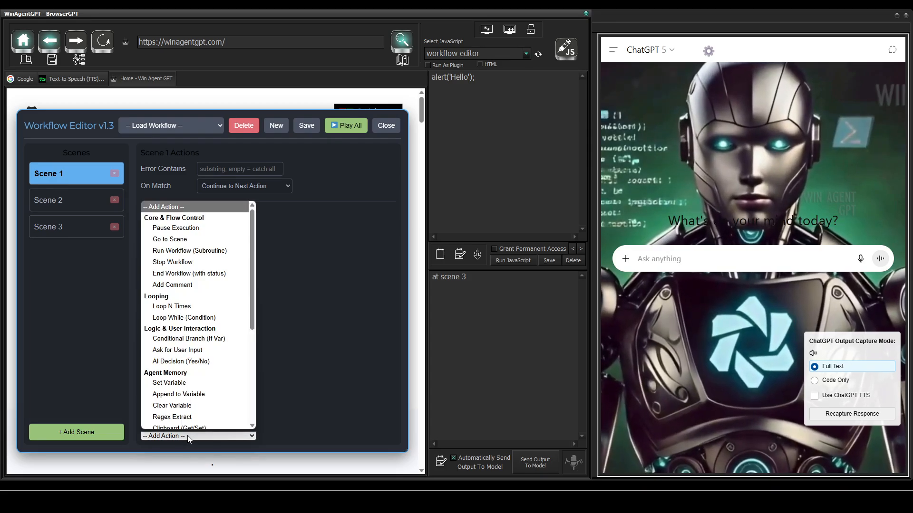
click(206, 349)
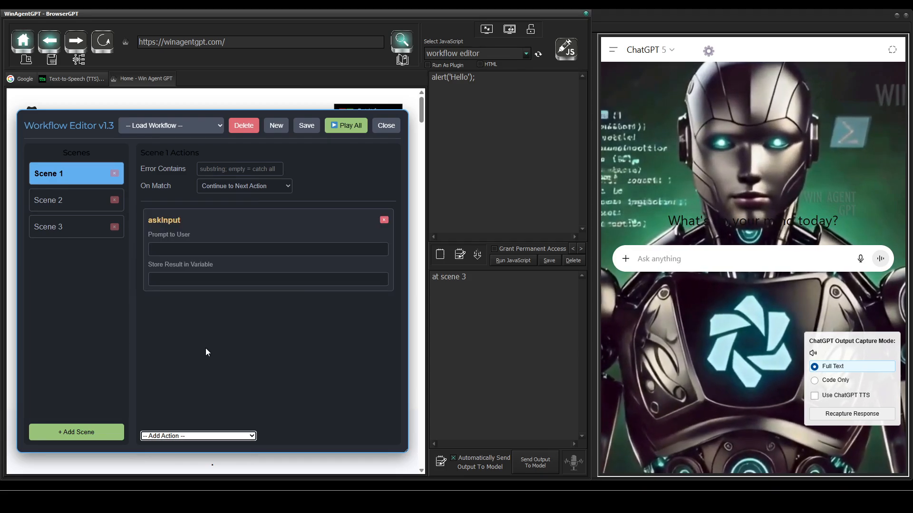
click(204, 252)
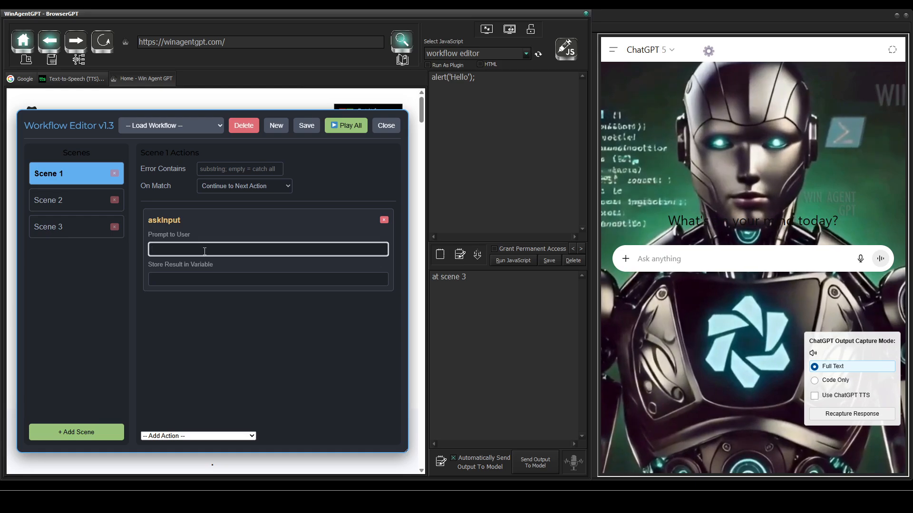
text(Enter)
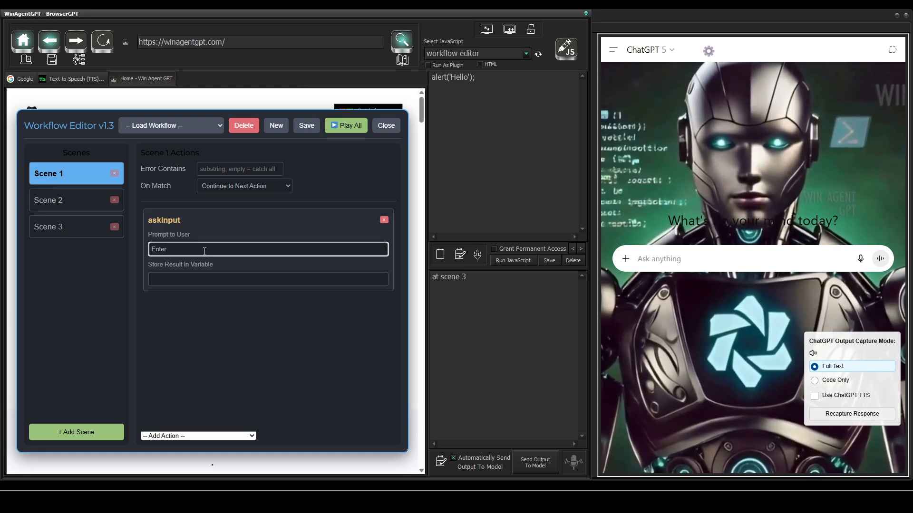
text( a message )
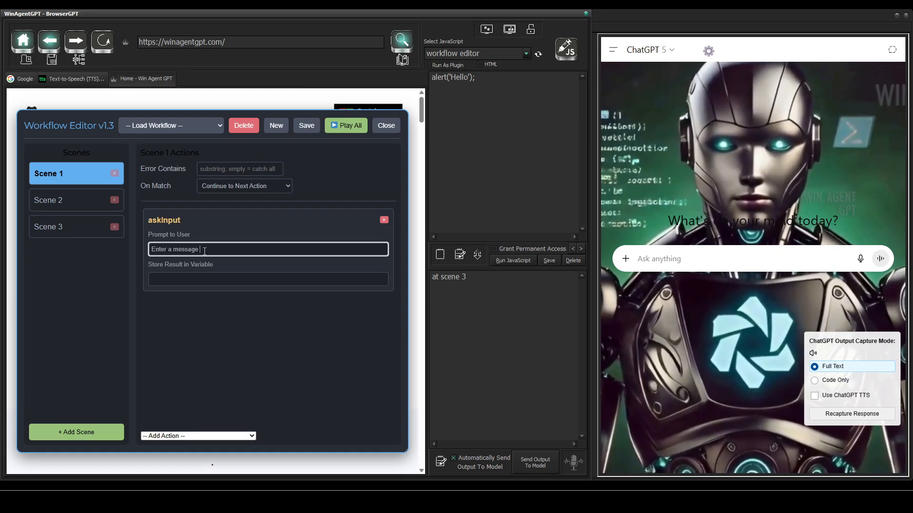
text(or type )
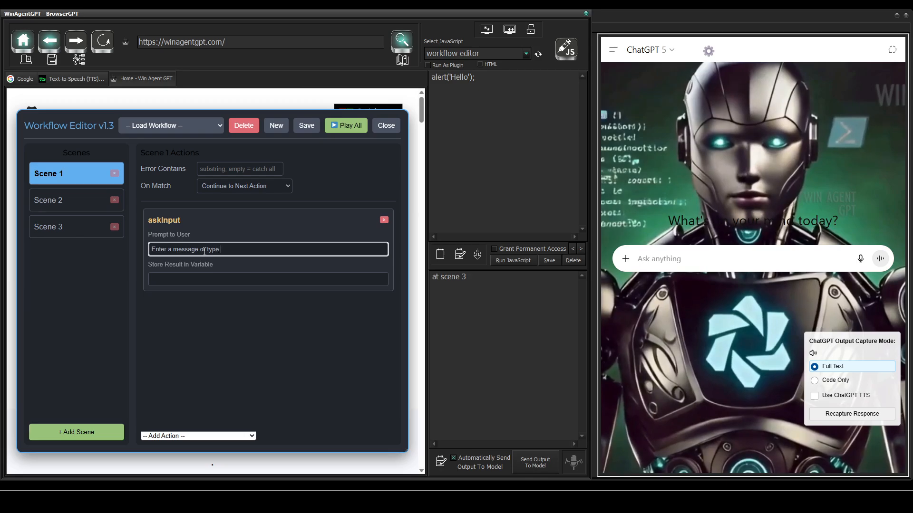
text('st)
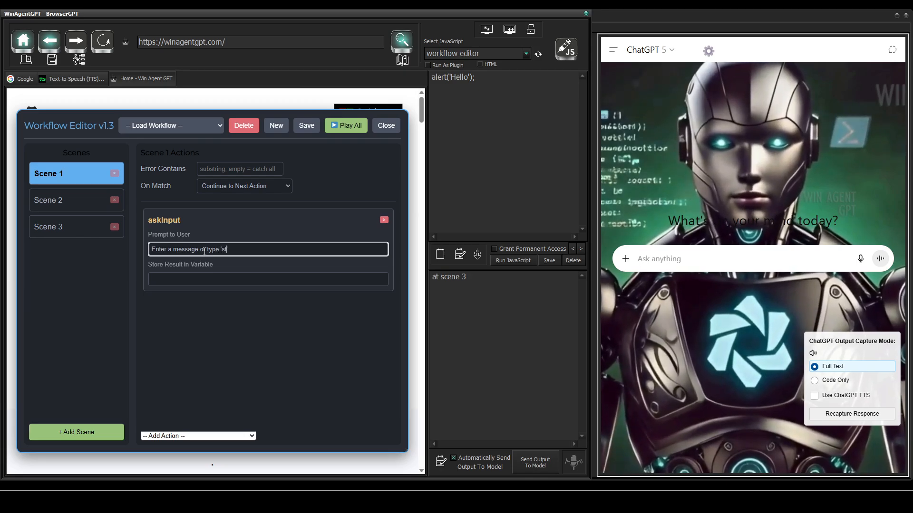
text(op' to exit)
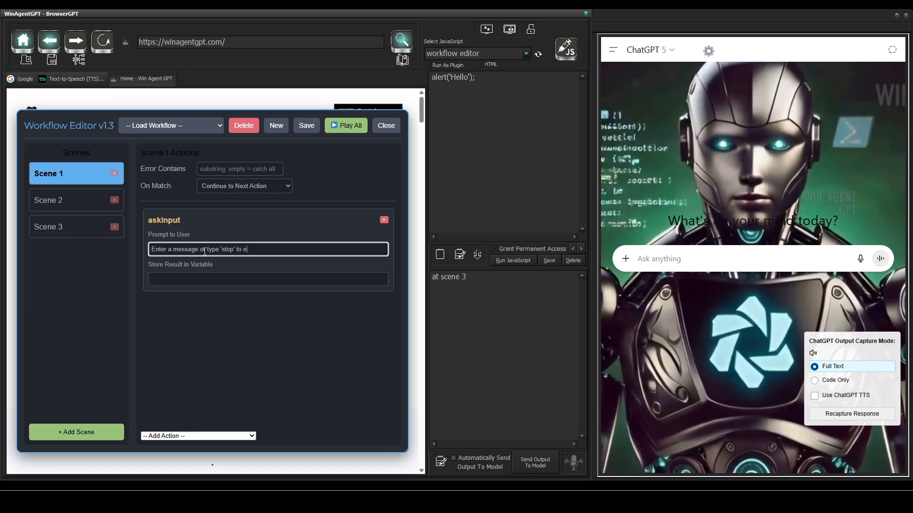
Step: Store the result of Scene 1's user input action in the variable userInput
click(186, 279)
text(user)
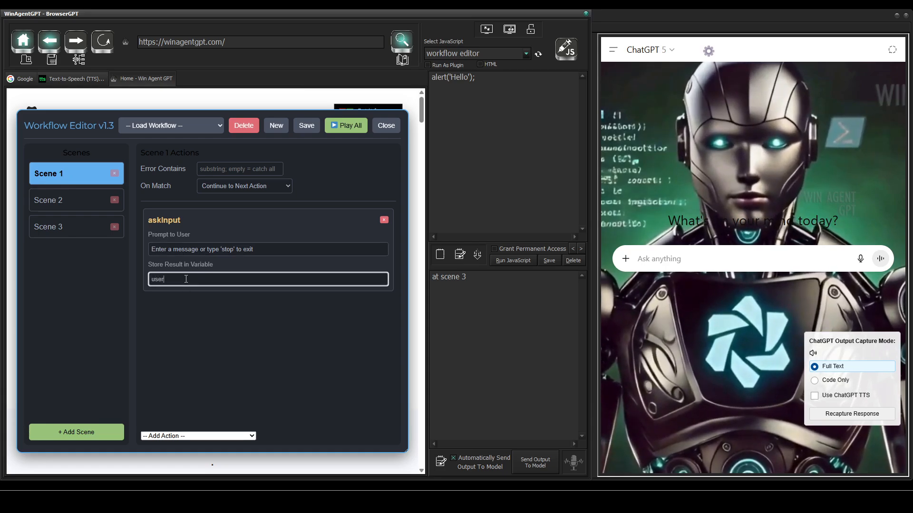
text(Input)
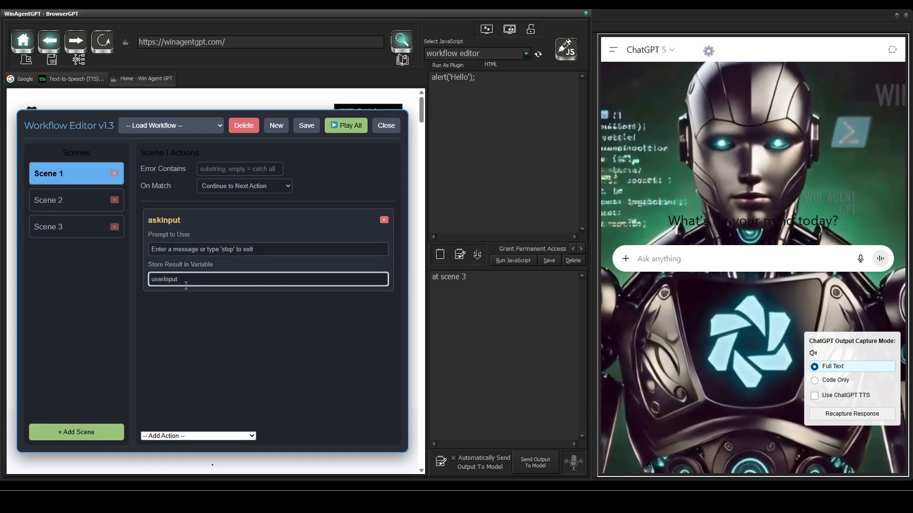
Step: Add a Log Message (Append) action below the input action in Scene 1 with the message "User entered: [userInput]"
click(157, 436)
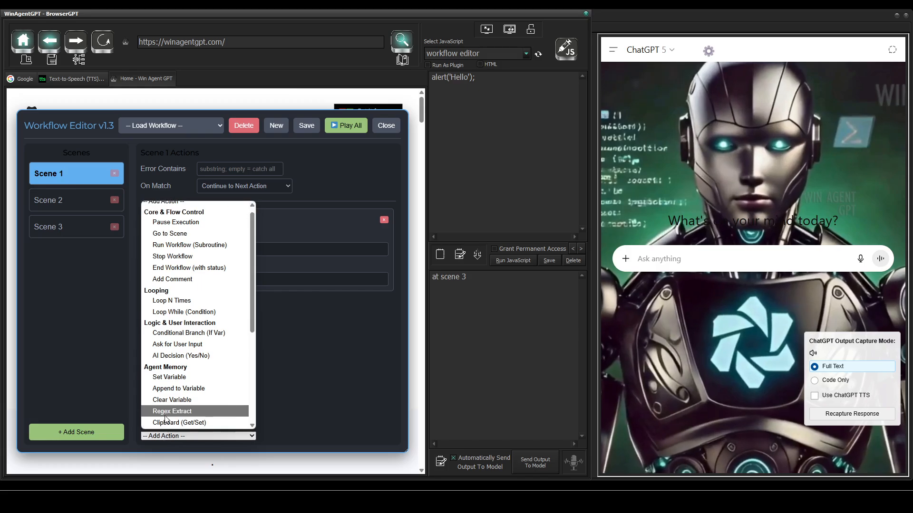
scroll(166, 418, down, 3)
scroll(166, 413, down, 2)
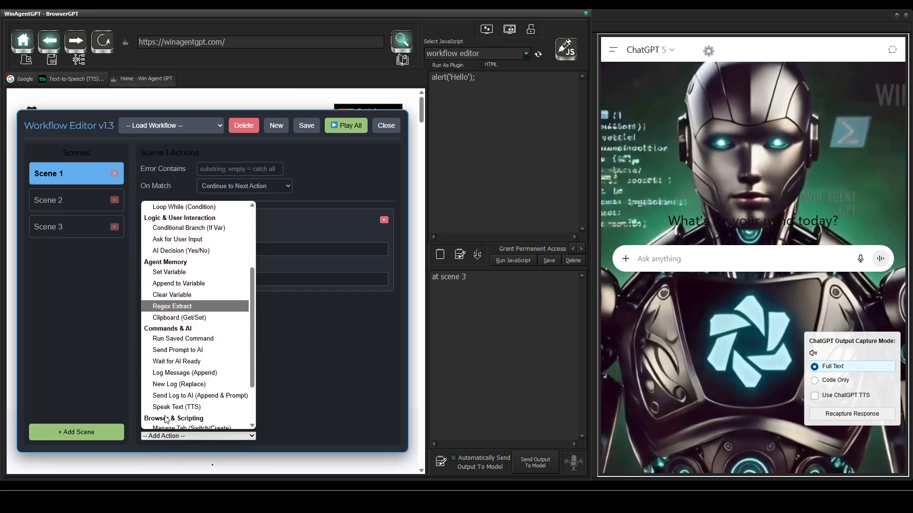
click(183, 375)
click(184, 345)
text(Us)
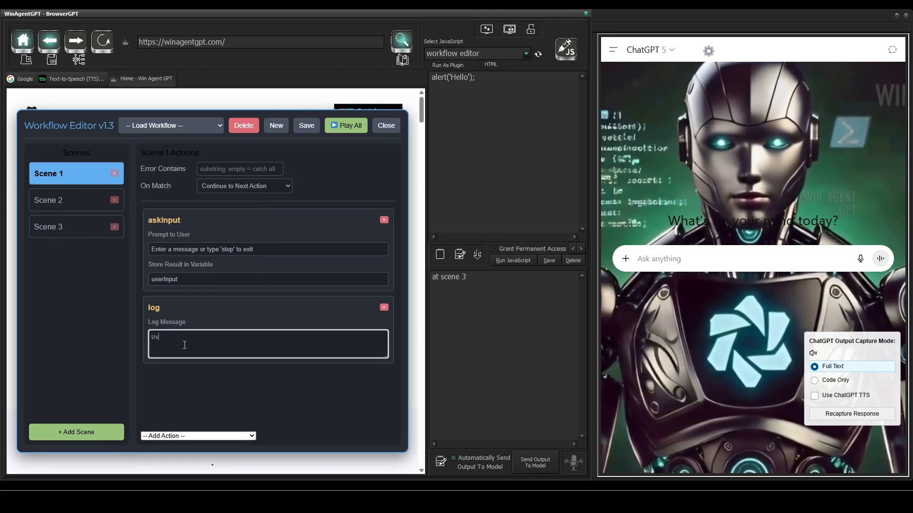
text(er entere)
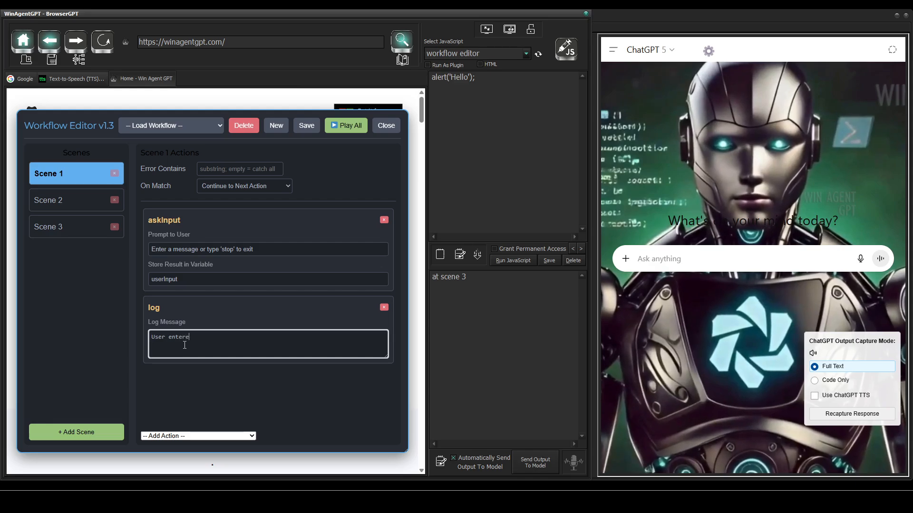
text(d: [])
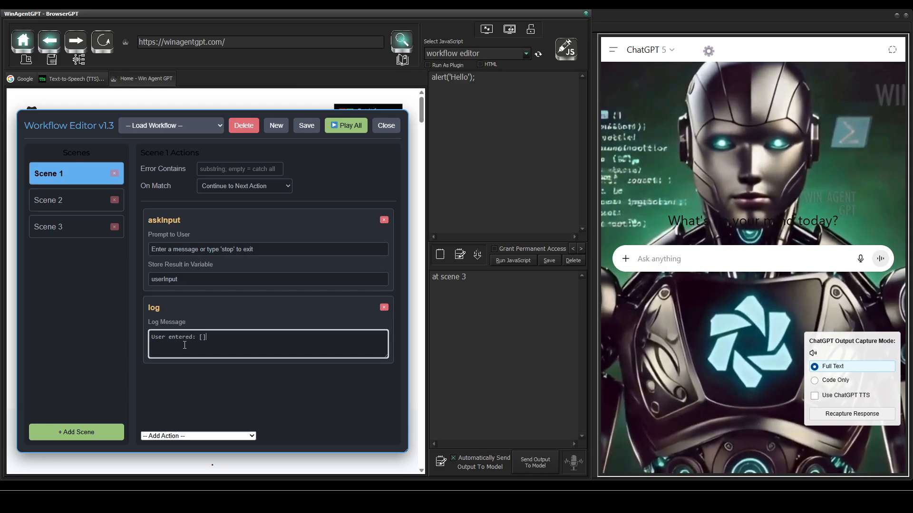
text(user)
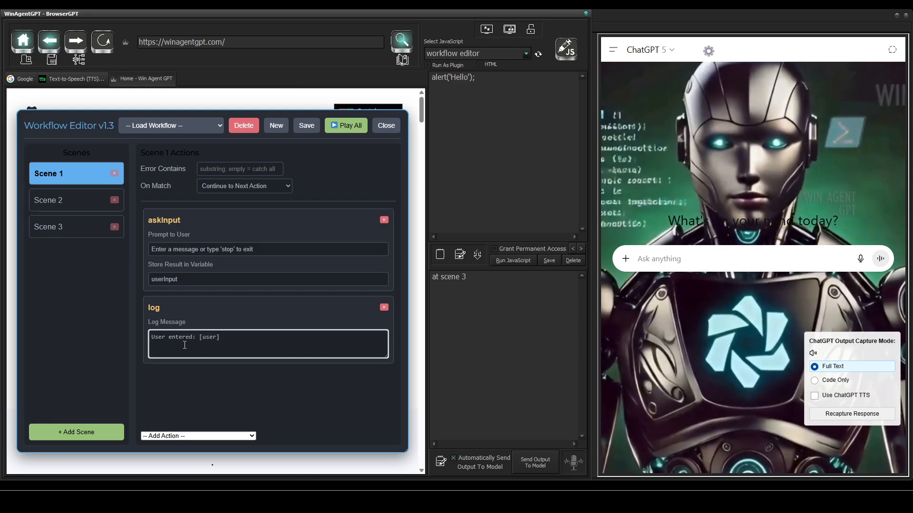
text(Input)
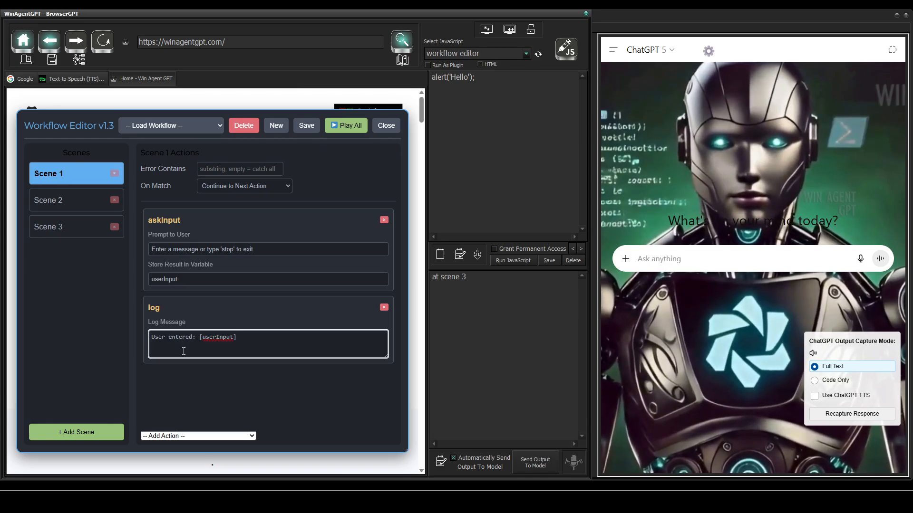
Step: Add a Loop While (Condition) action to Scene 2 that checks the variable userInput
click(70, 201)
click(209, 437)
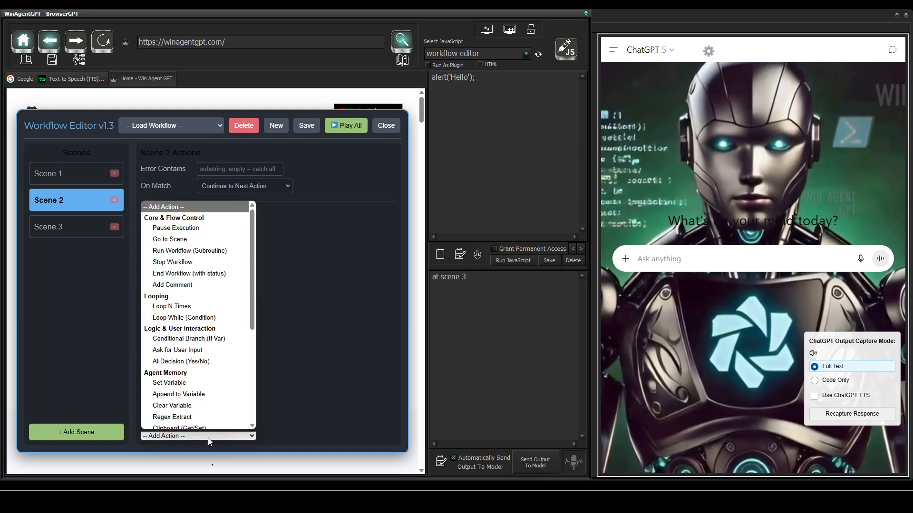
click(196, 314)
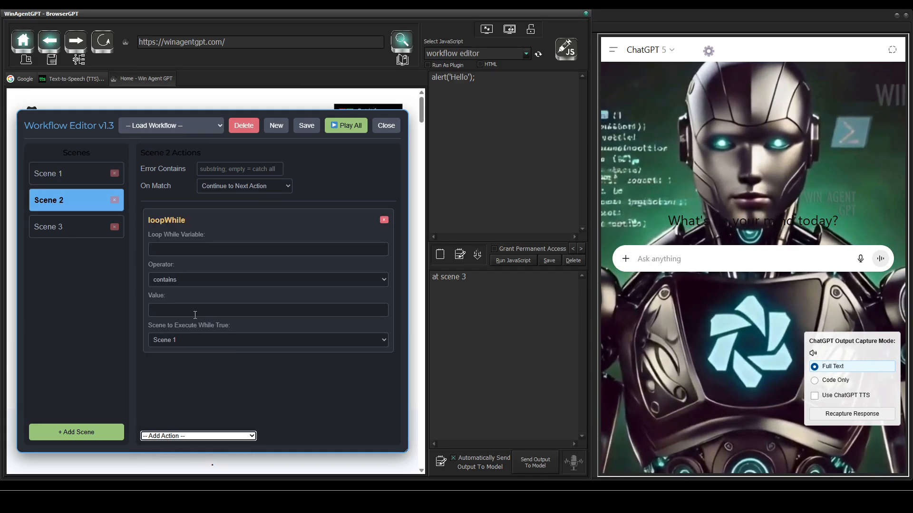
click(185, 247)
text(use)
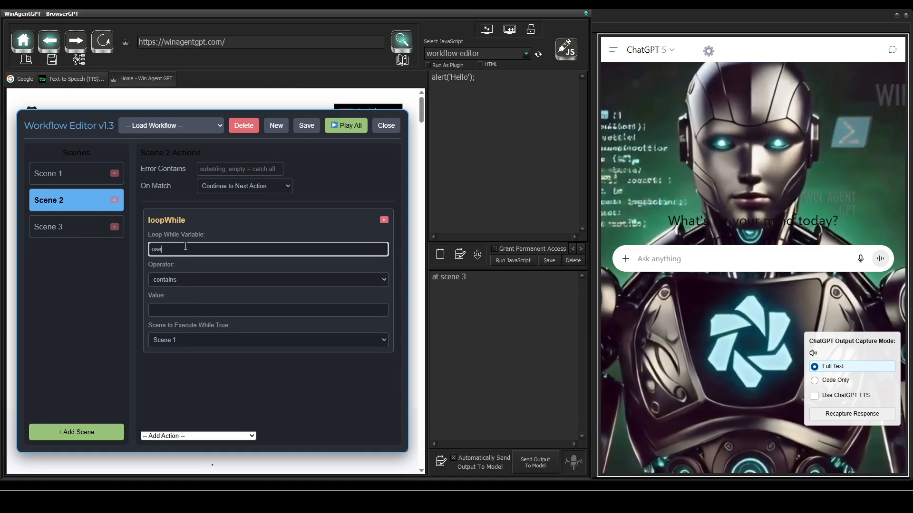
text(rInput)
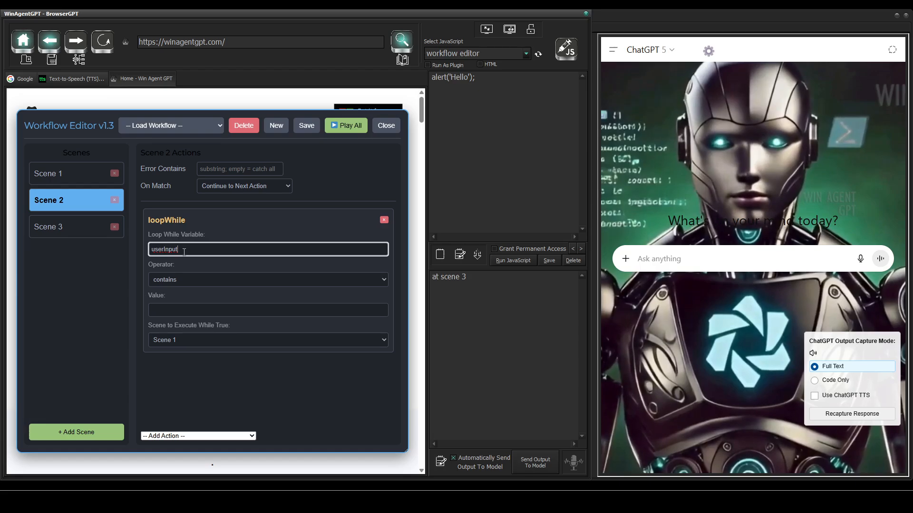
Step: Set the loop condition to "is not equal to" with the value "stop", executing Scene 1 while true
click(181, 282)
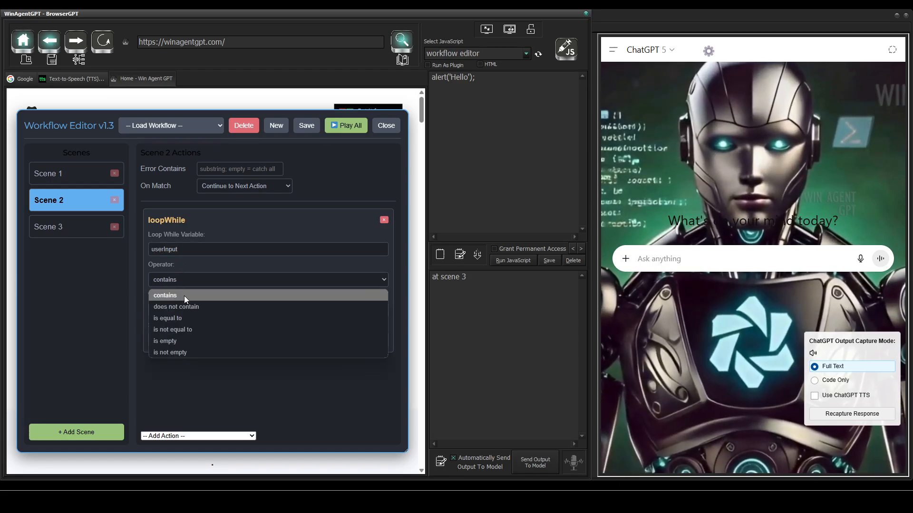
click(181, 330)
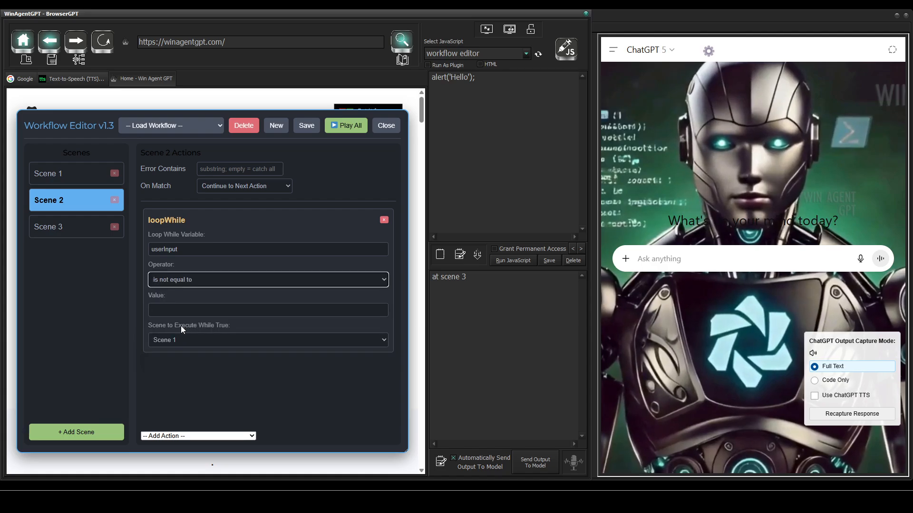
click(175, 309)
text(st)
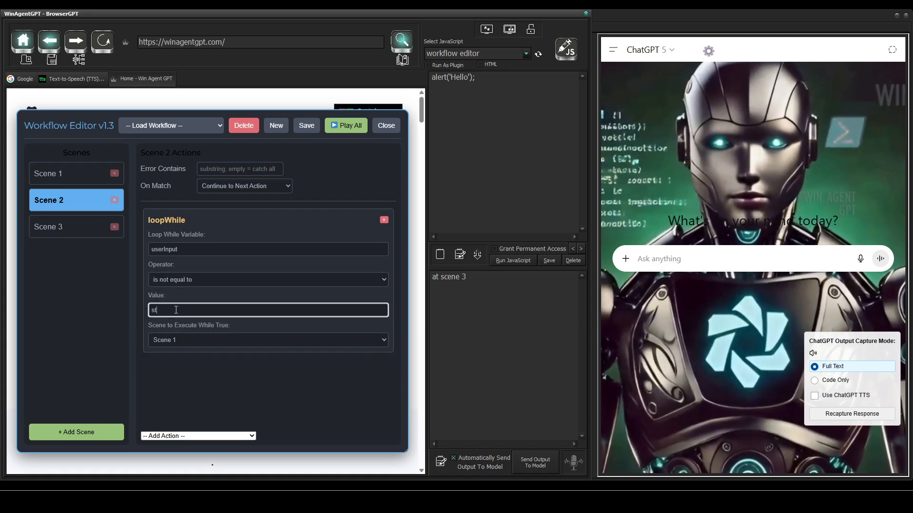
text(op)
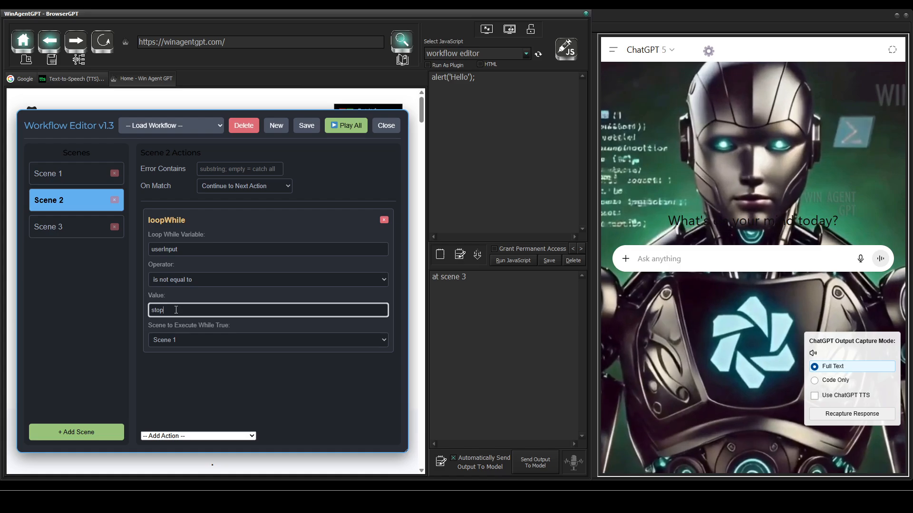
click(179, 339)
click(179, 339)
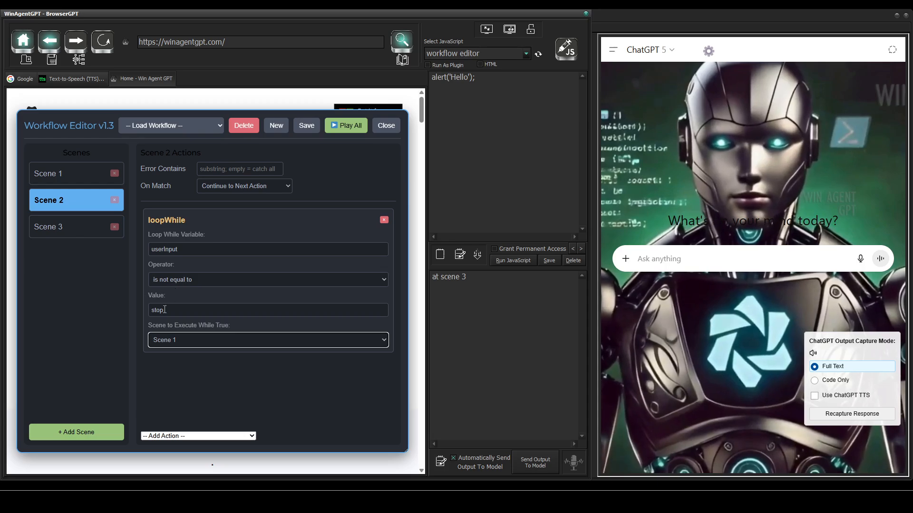
Step: Recheck Scenes 1 and 2, and add an End Workflow (with status) action to Scene 3 with status Success and a message saying it is finished
click(82, 171)
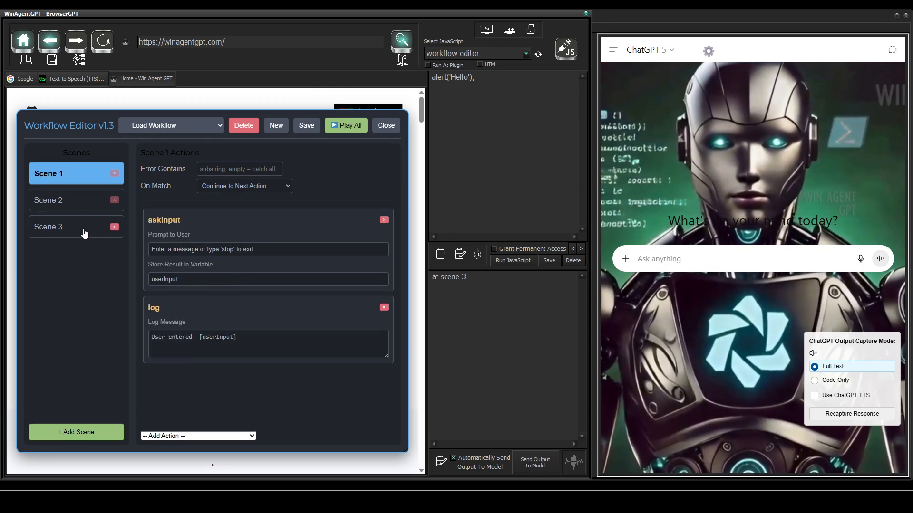
click(75, 200)
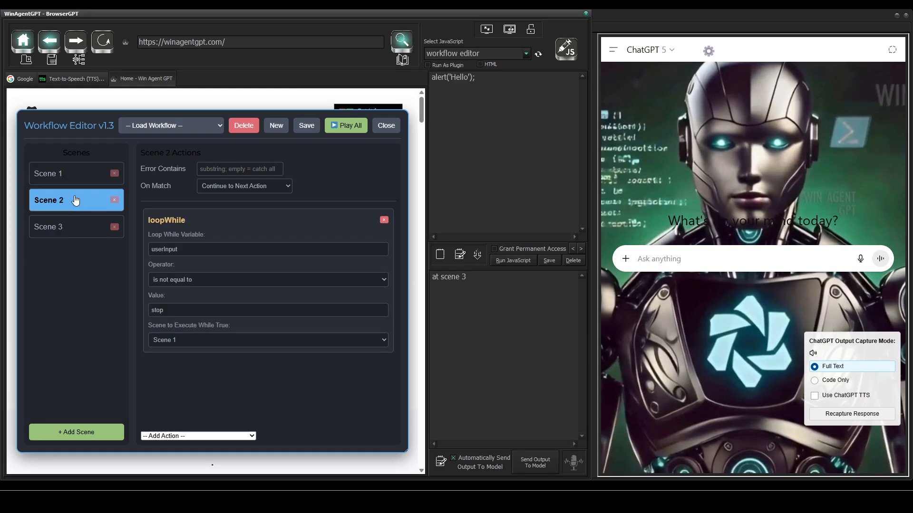
click(79, 229)
click(180, 437)
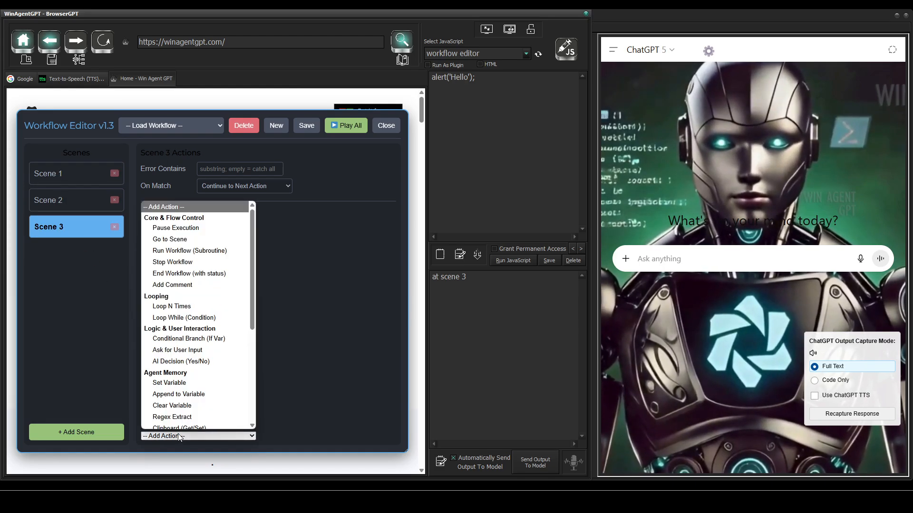
click(197, 269)
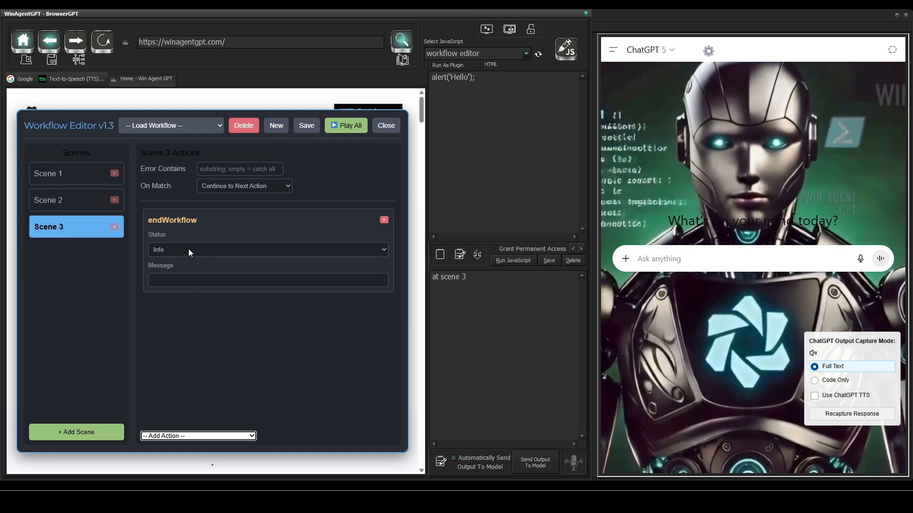
click(187, 251)
click(180, 276)
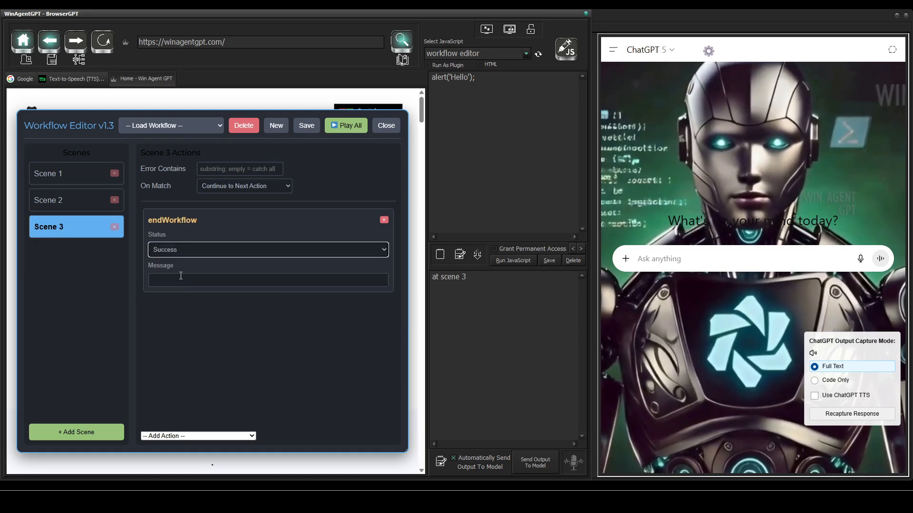
click(181, 278)
text(Finished)
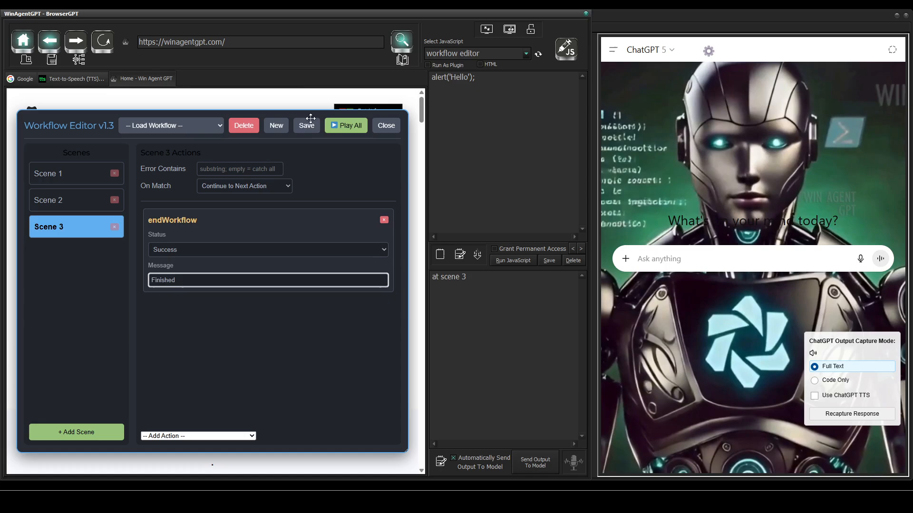
Step: Run the whole workflow and answer its successive input prompts with "hi", "Hello" and "Hey"
click(335, 127)
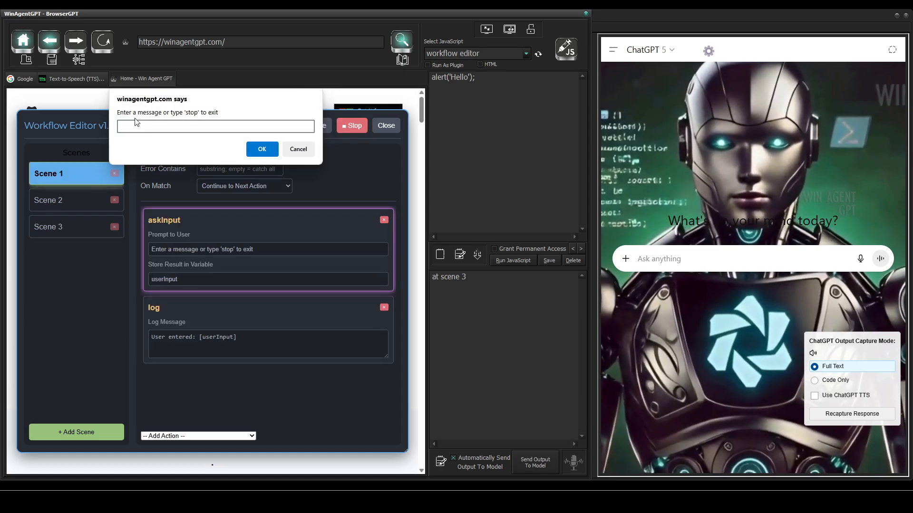
text(hi)
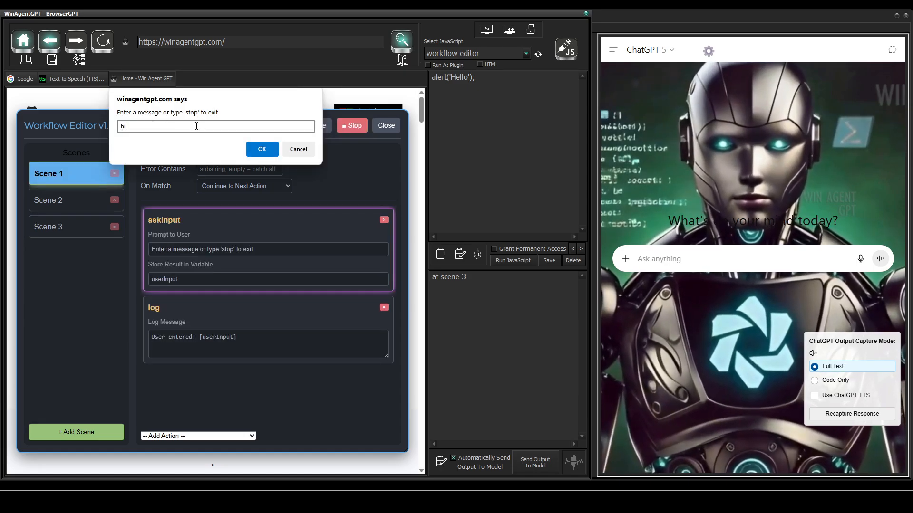
key(Return)
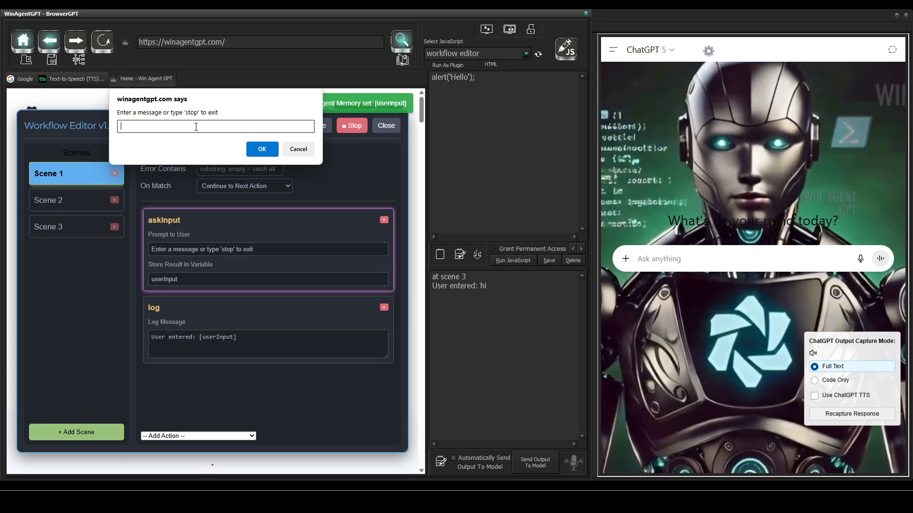
text(Hello)
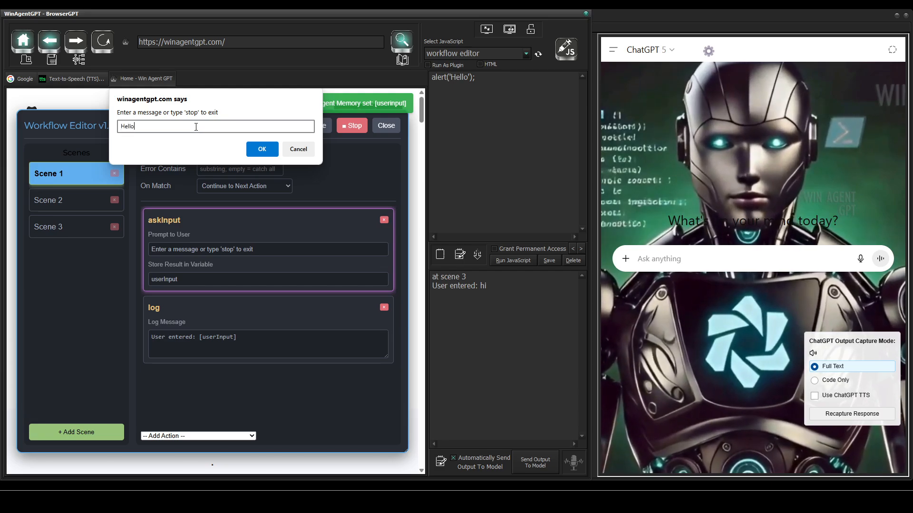
key(Return)
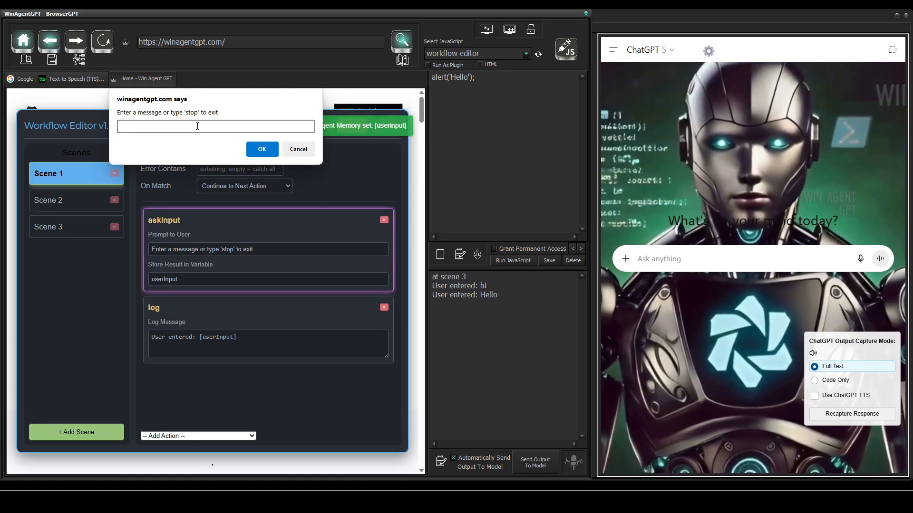
text(Hey)
key(Return)
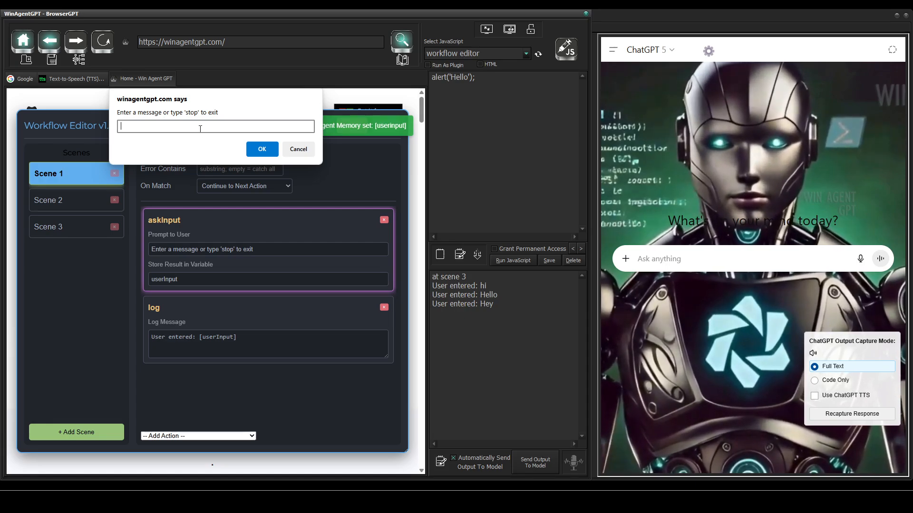
Step: Answer the prompt with "stop" to exit the loop, and reopen Scene 3 to check its end-workflow message
text(stop)
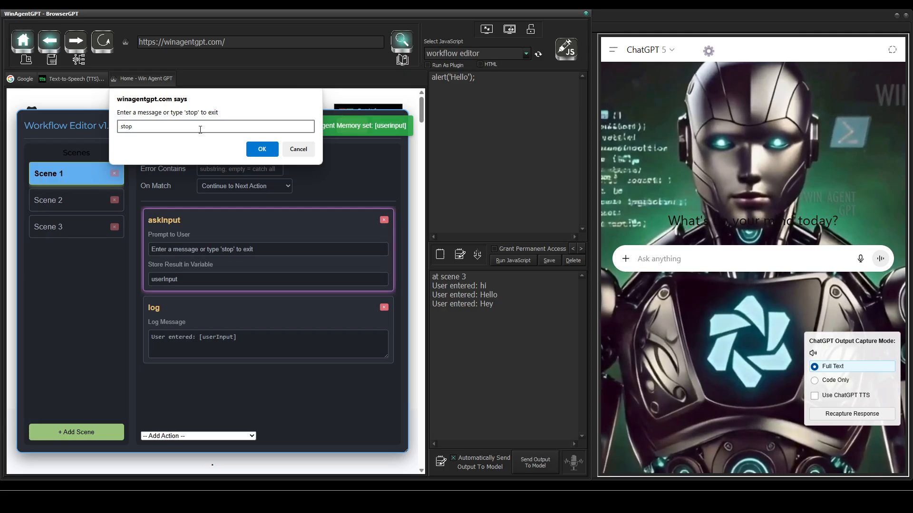
click(256, 150)
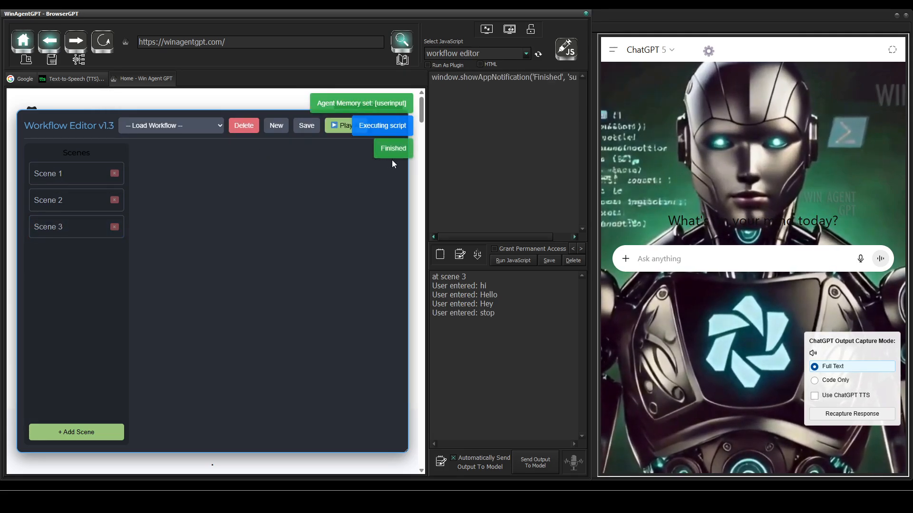
click(78, 232)
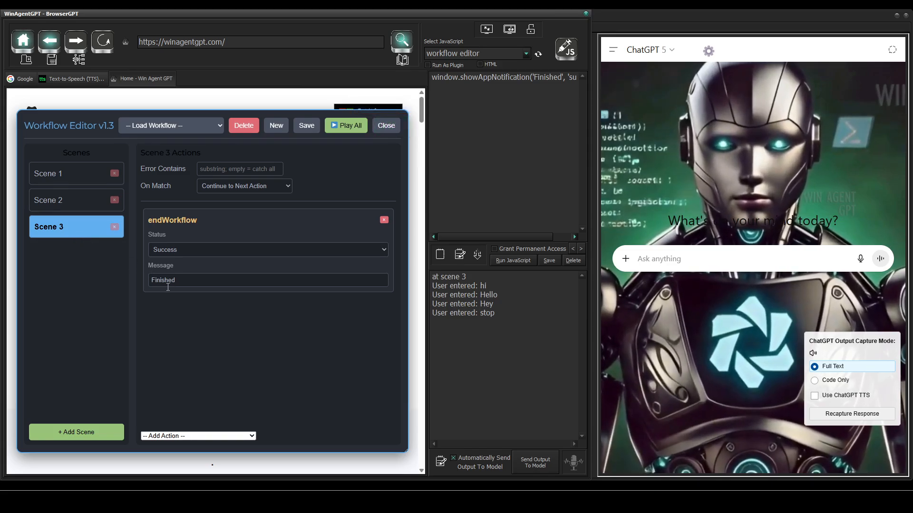
Step: Create a new workflow with an AI Decision (Yes/No) action in Scene 1, and close the Workflow Editor
click(280, 125)
click(262, 131)
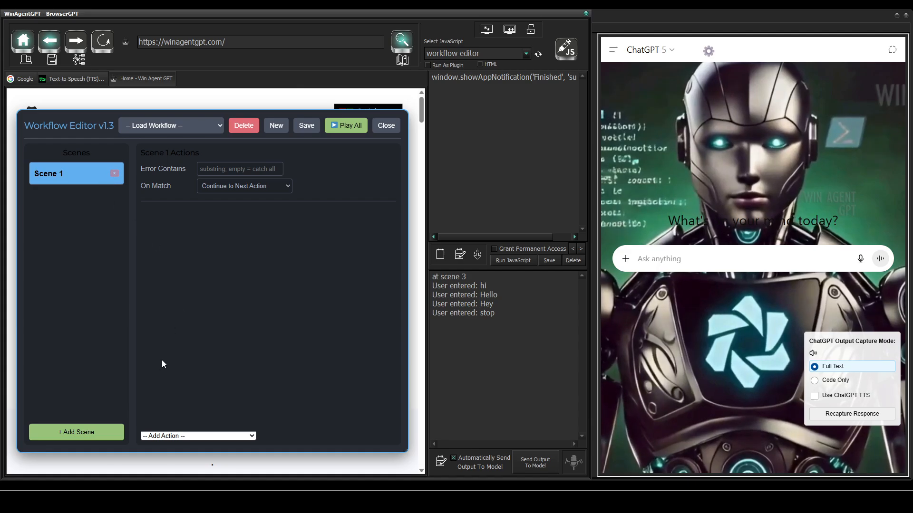
click(153, 435)
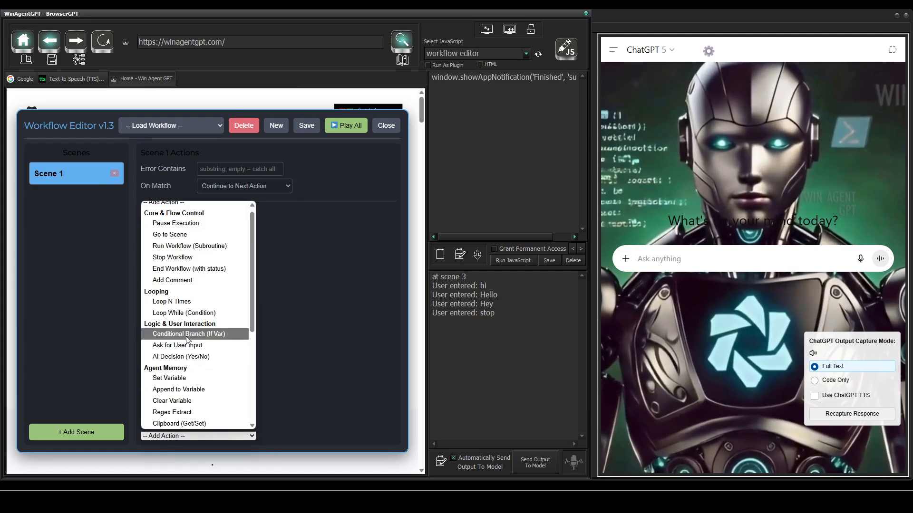
scroll(188, 313, down, 5)
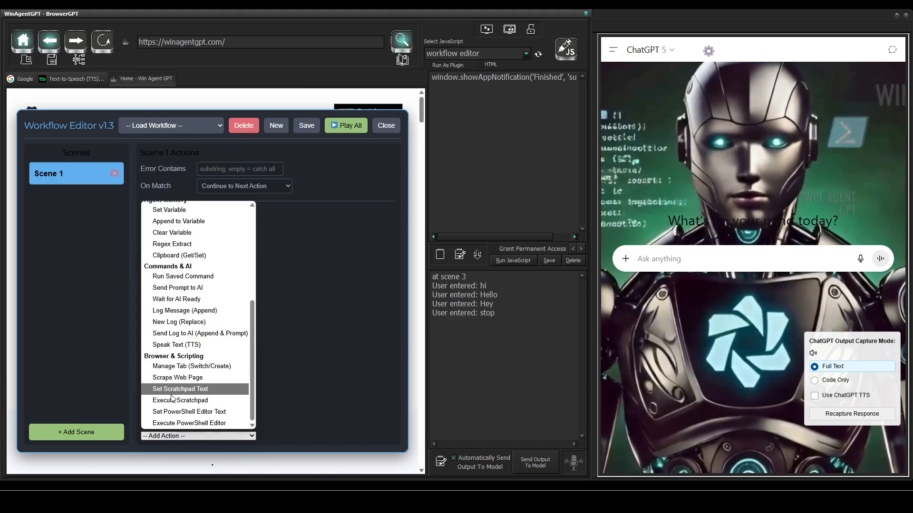
scroll(172, 401, up, 5)
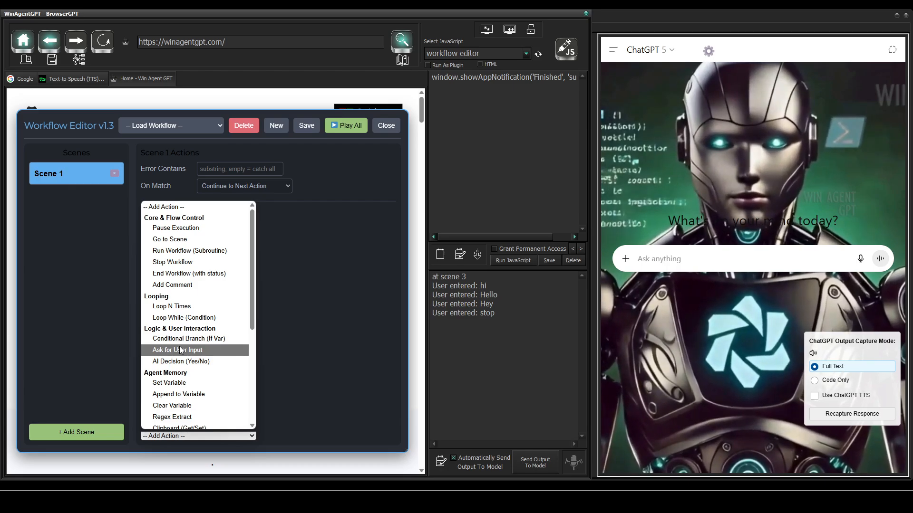
click(218, 361)
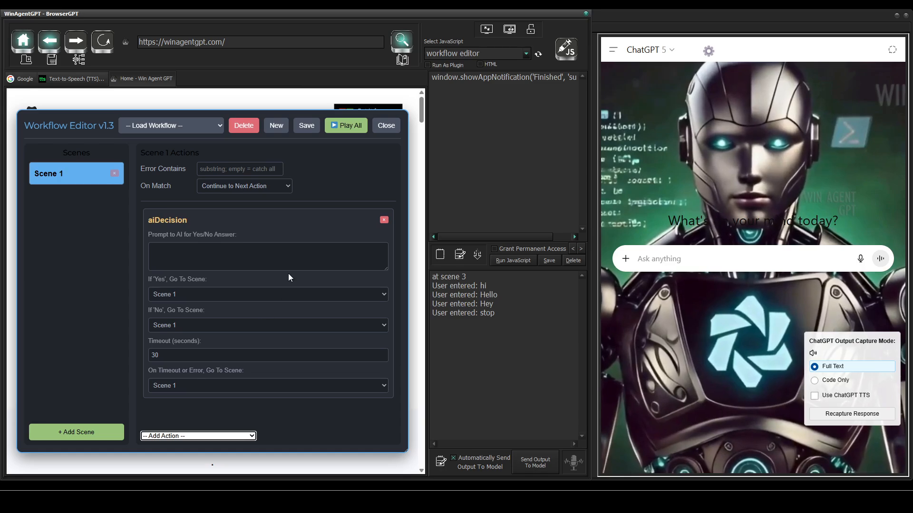
click(394, 125)
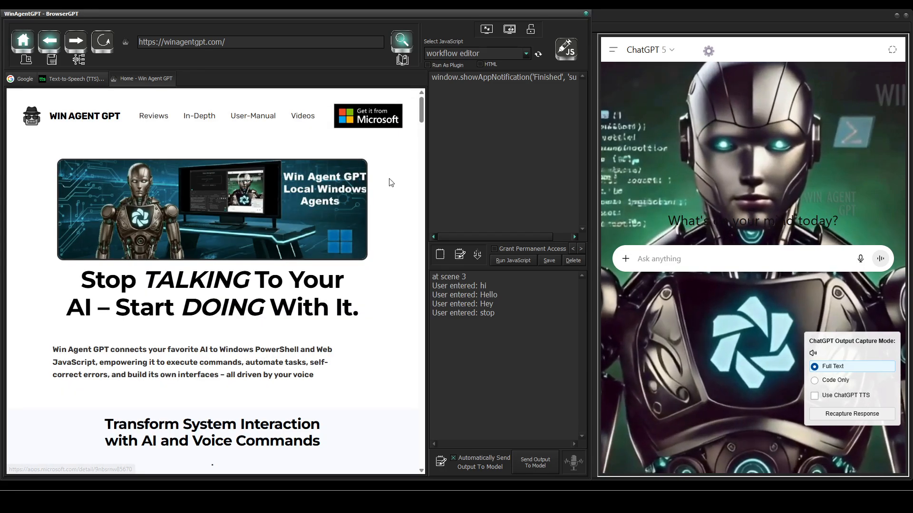